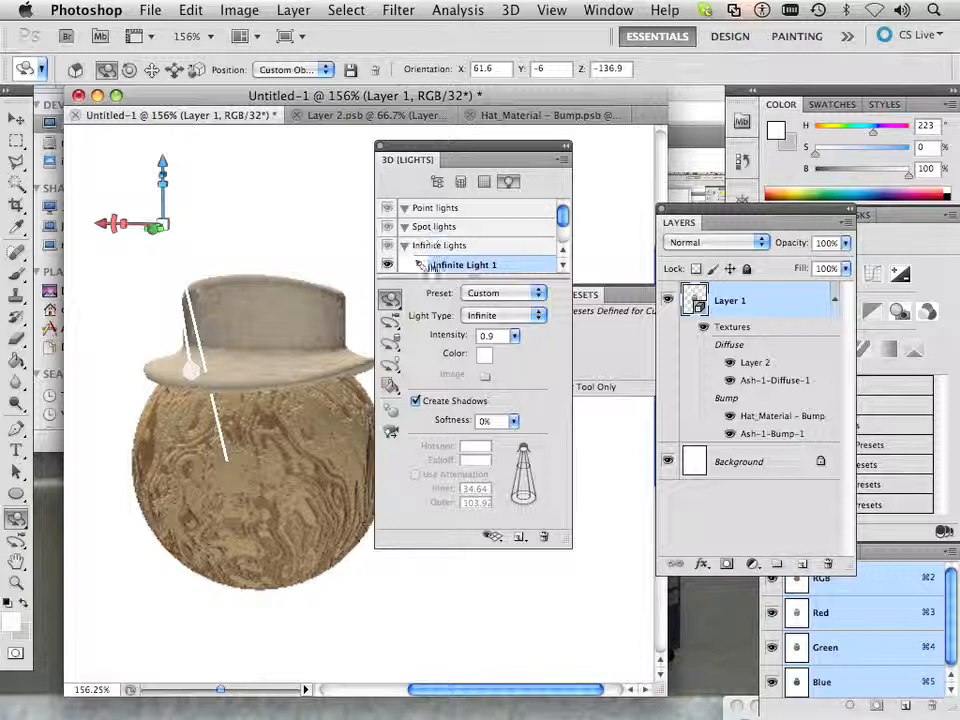
Step: Delete Infinite Light 1 and Infinite Light 2 from the 3D scene
scroll(428, 266, "down", 2)
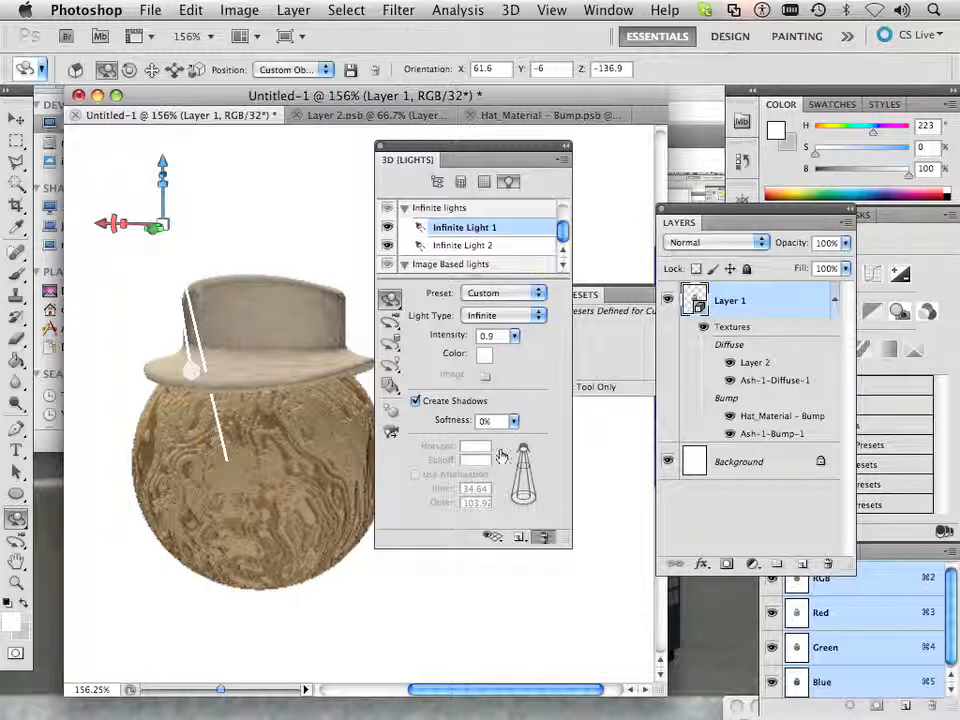
left_click(470, 245)
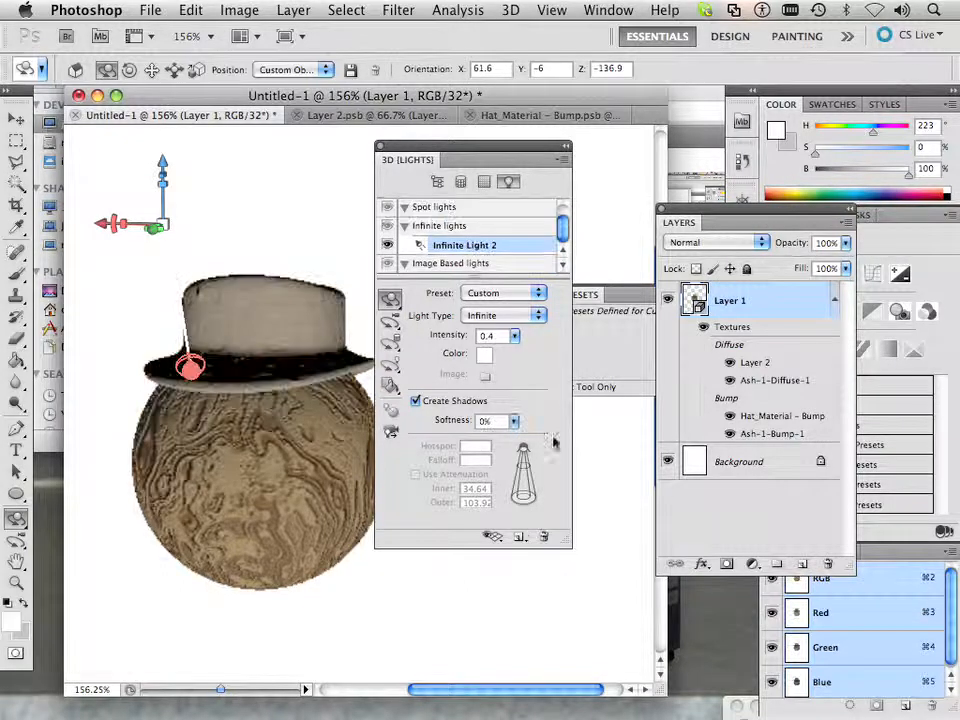
left_click(544, 537)
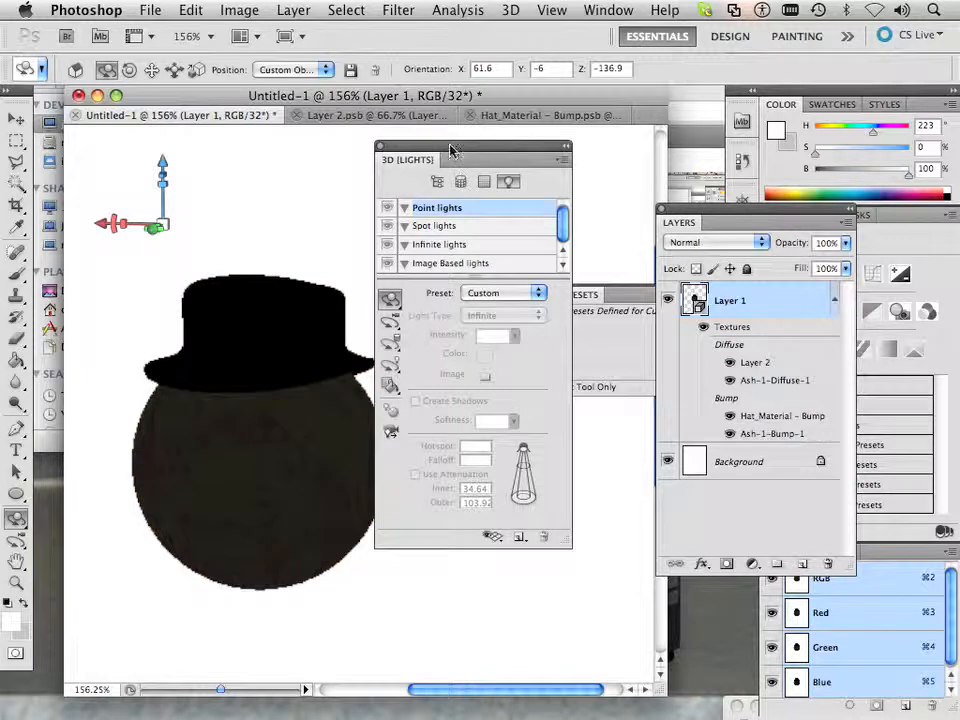
Step: Move the 3D lights panel clear of the model and add a new point light to the scene
left_click_drag(446, 150, 541, 151)
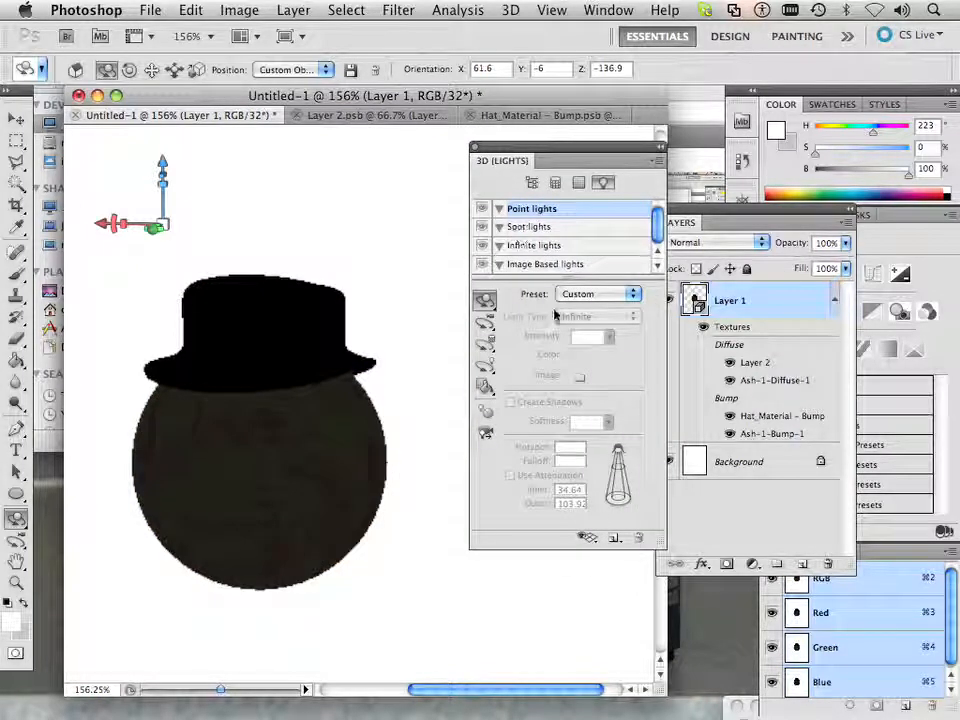
left_click(590, 537)
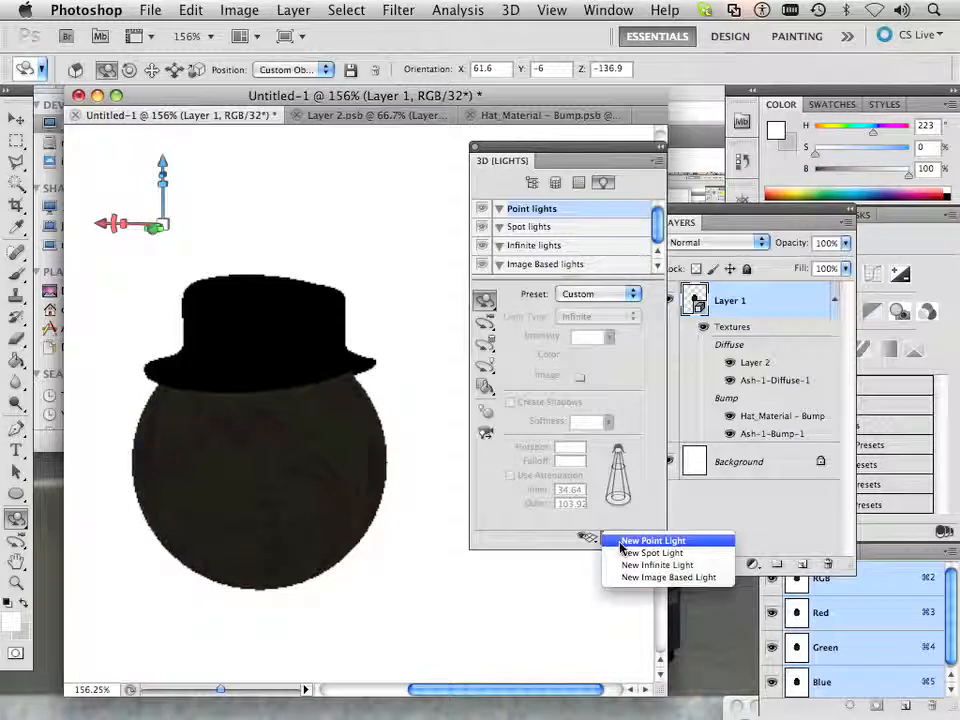
left_click(645, 541)
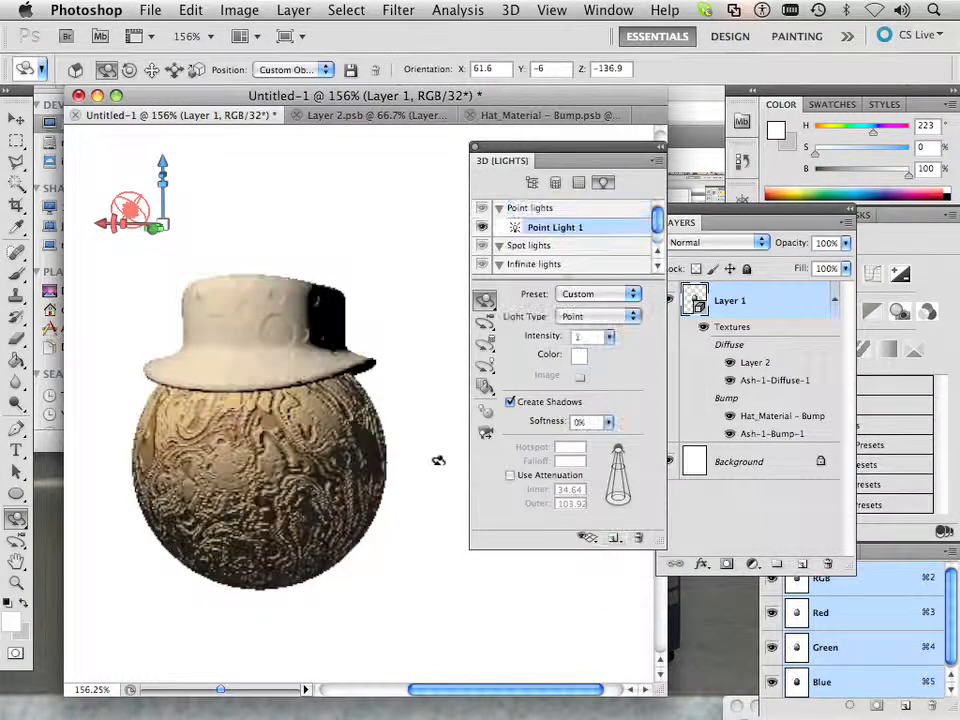
Step: Toggle the 3D Light guide off and on, and move the hat-and-sphere model slightly farther away with the 3D Object Slide Tool
left_click(488, 303)
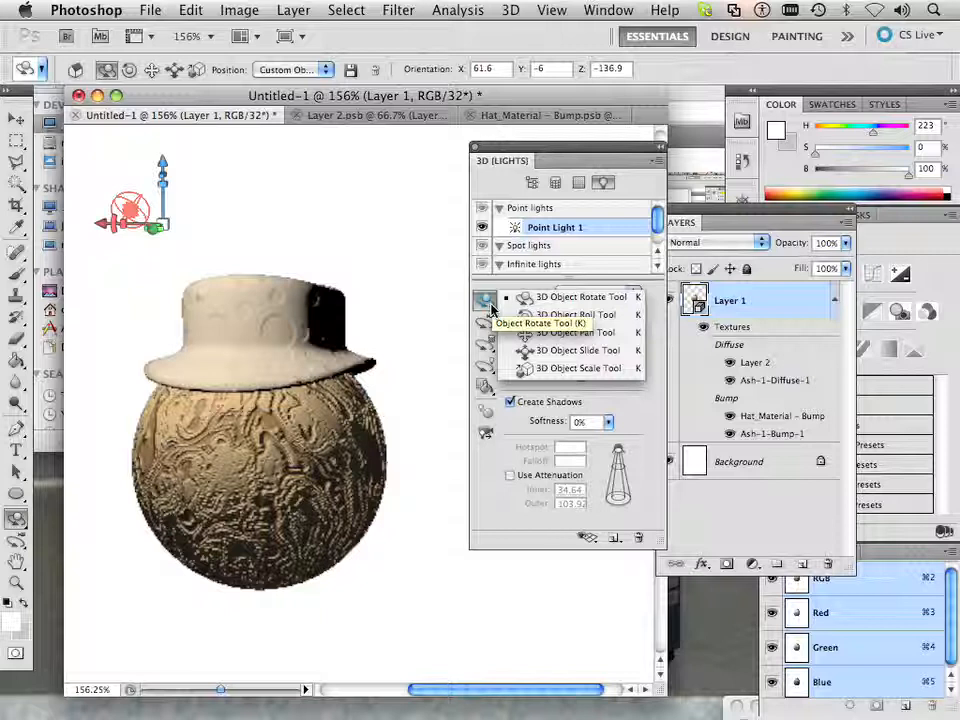
left_click(578, 350)
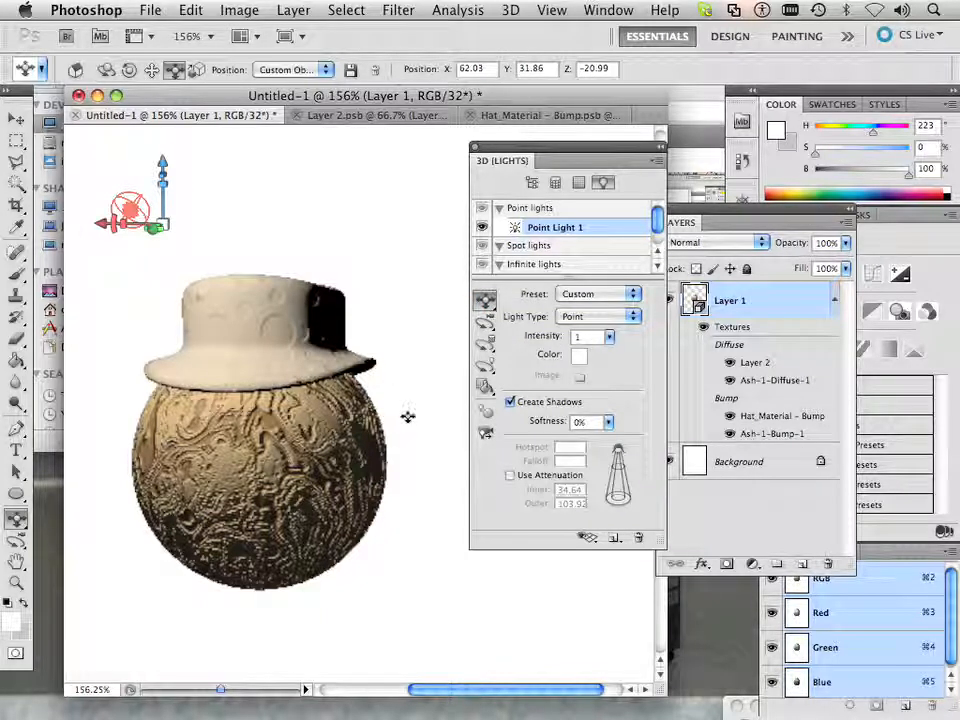
left_click(590, 540)
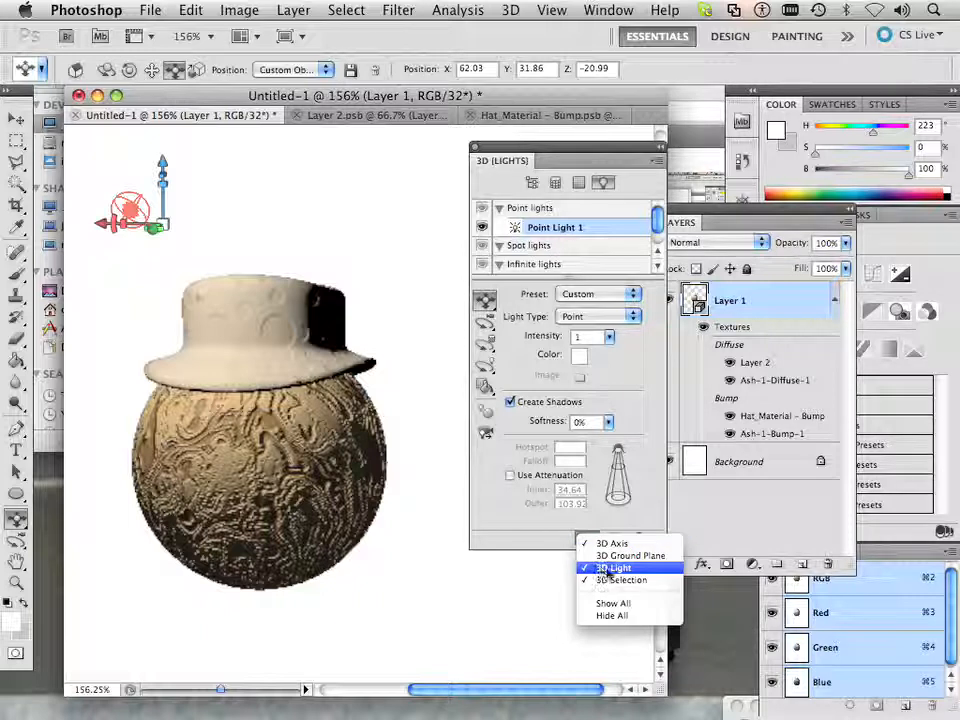
left_click(607, 568)
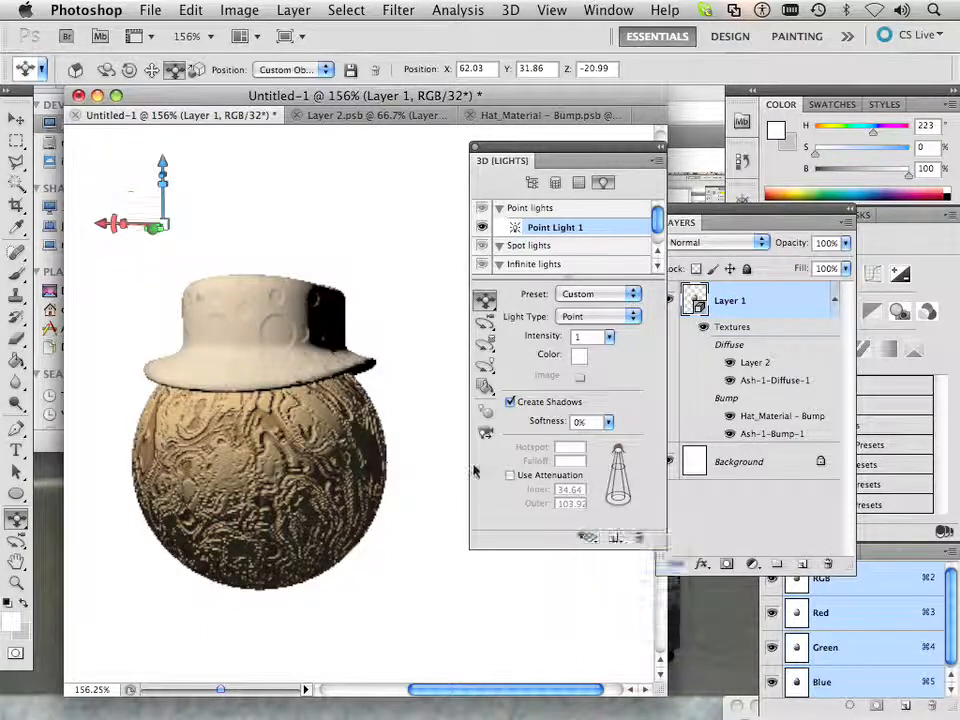
left_click(586, 539)
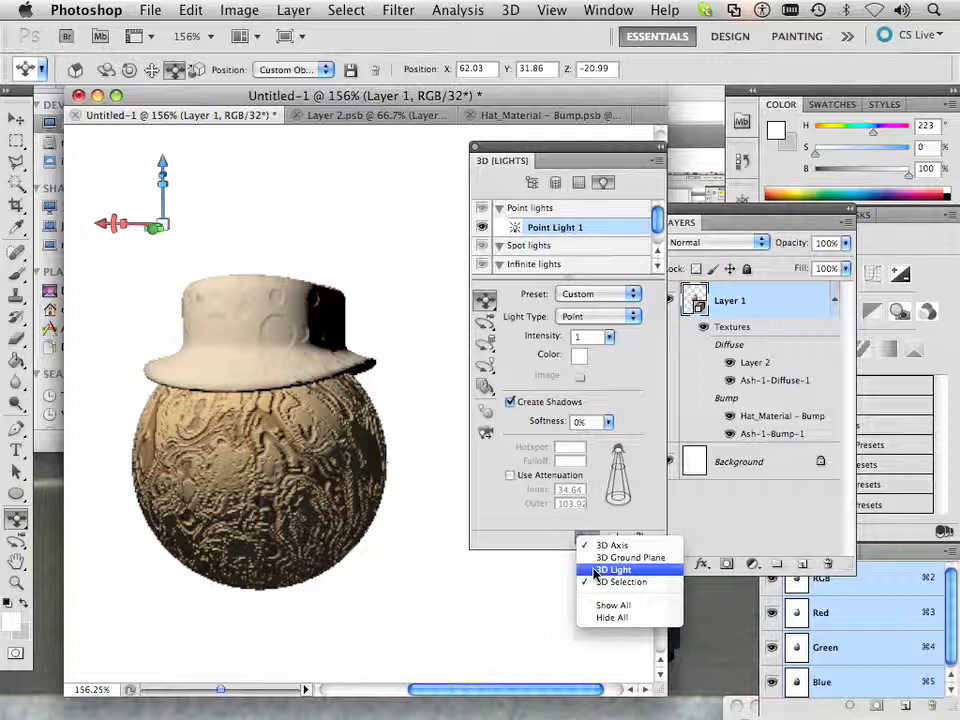
left_click(608, 569)
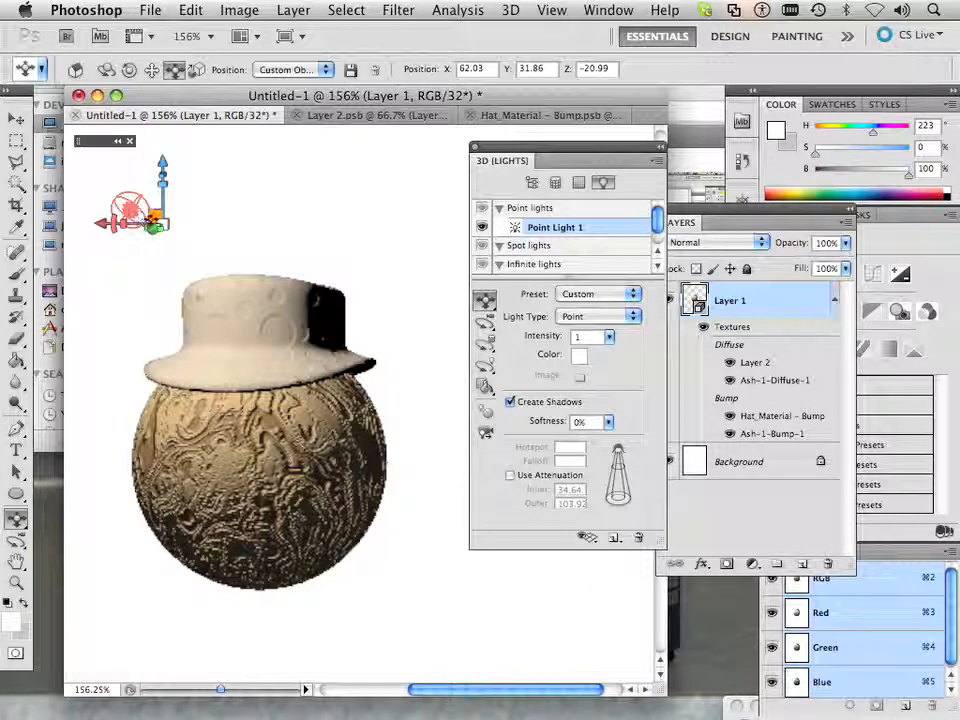
mouse_move(393, 397)
left_mouse_down()
mouse_move(394, 450)
mouse_move(394, 375)
left_mouse_up()
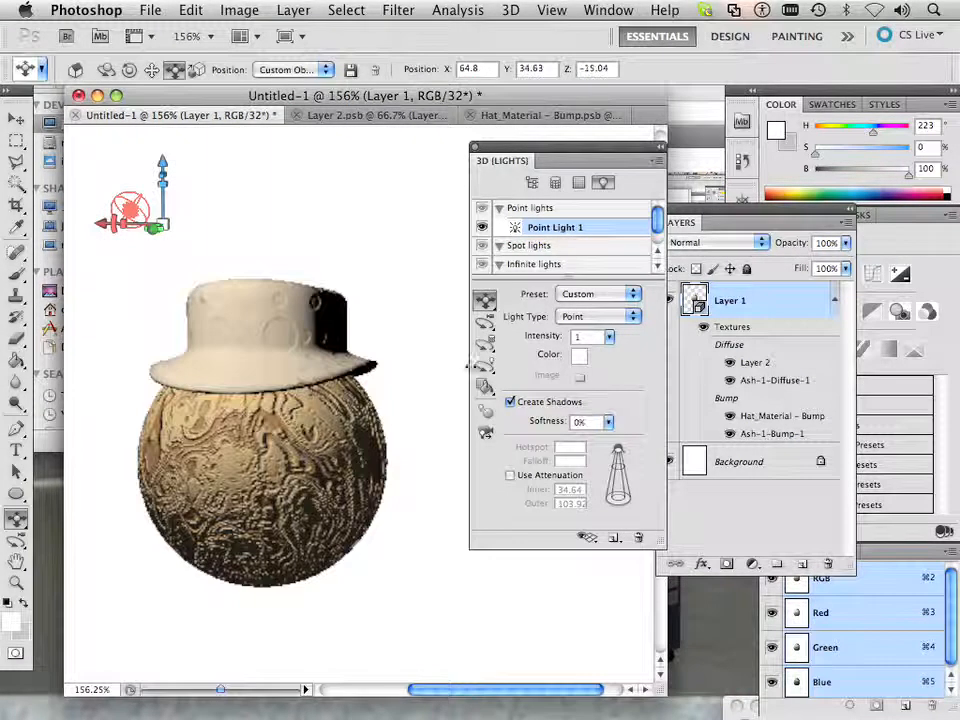
Step: Move the point light with the 3D Light Slide Tool to about X -16.6, Y -27.1, Z -49.4
left_click(485, 367)
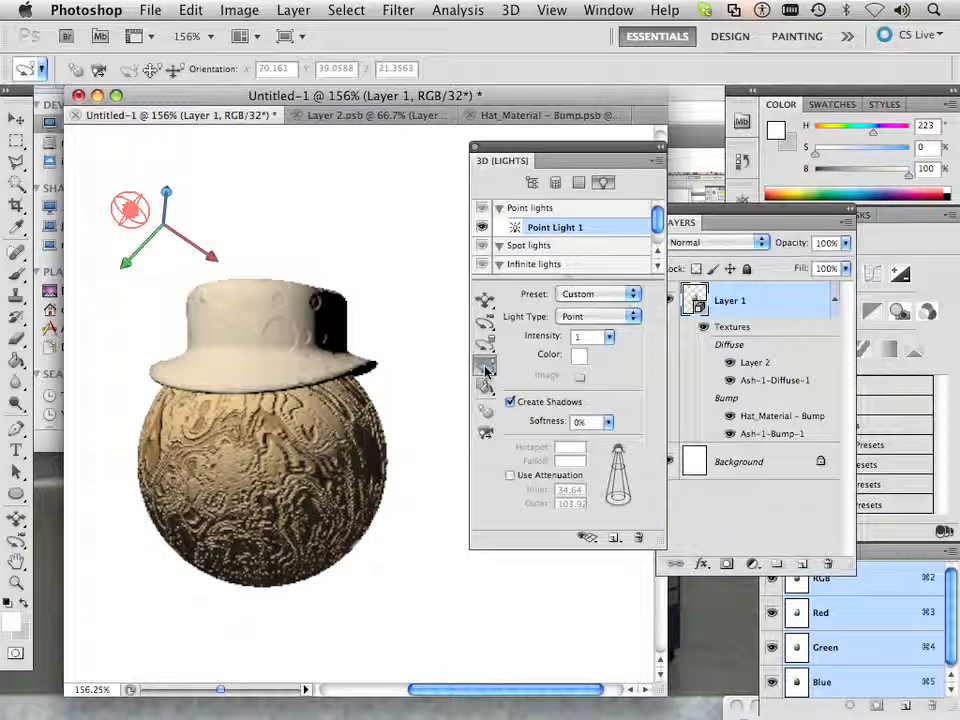
left_click_drag(487, 370, 530, 398)
left_click_drag(400, 407, 390, 380)
mouse_move(385, 450)
left_mouse_down()
mouse_move(373, 306)
mouse_move(381, 493)
mouse_move(382, 460)
left_mouse_up()
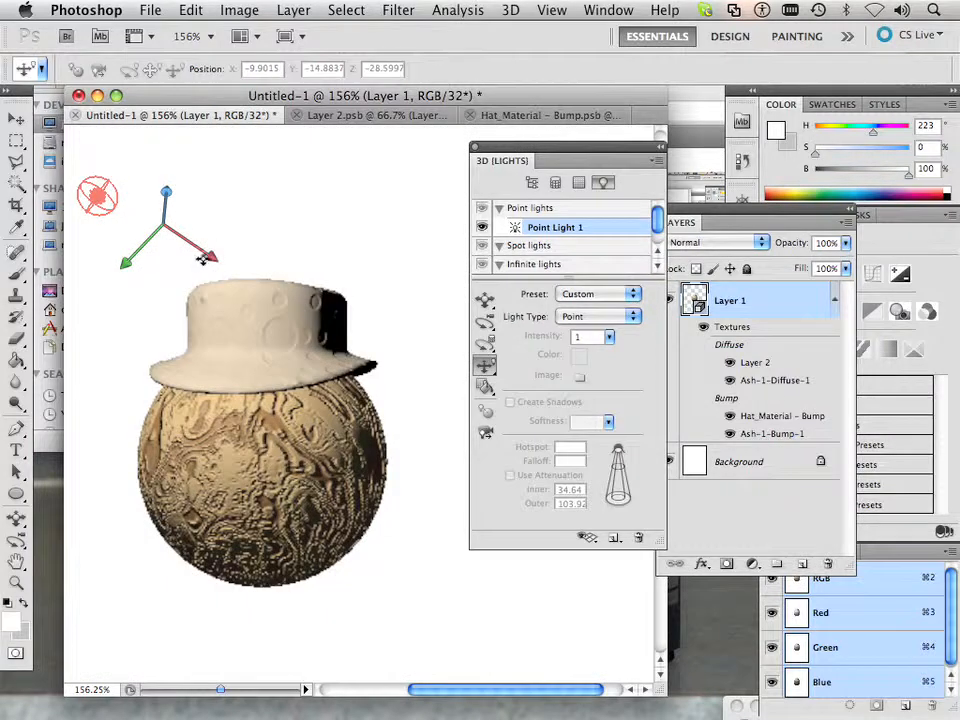
left_click_drag(210, 256, 254, 270)
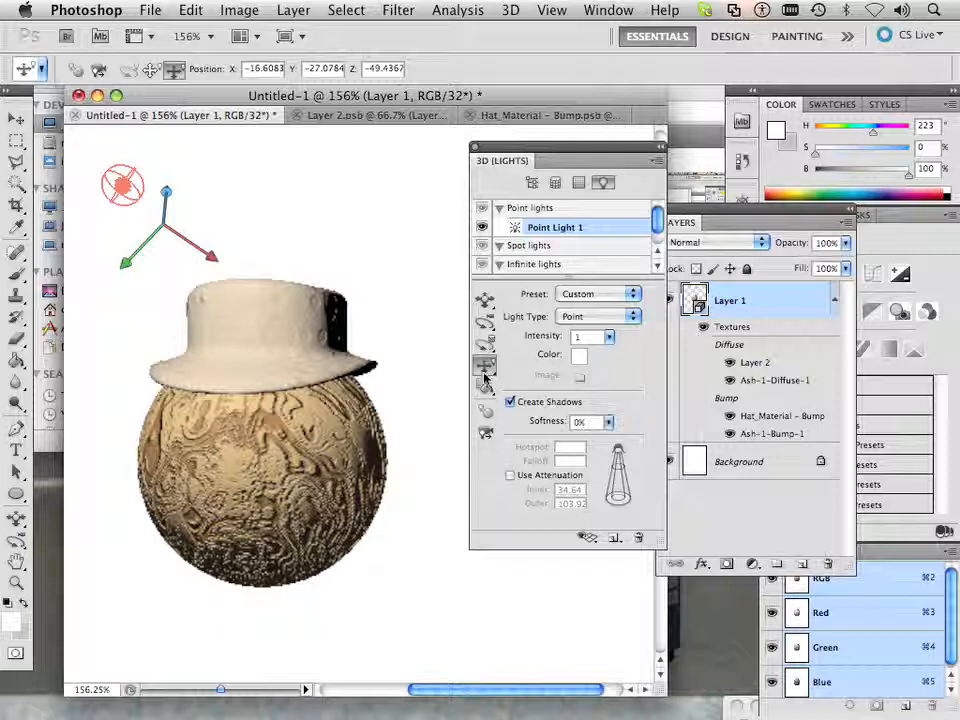
Step: Pan the point light over the sphere with the 3D Light Pan Tool, to about X 45.6, Y -14.9, Z -78.6
left_click_drag(486, 373, 515, 362)
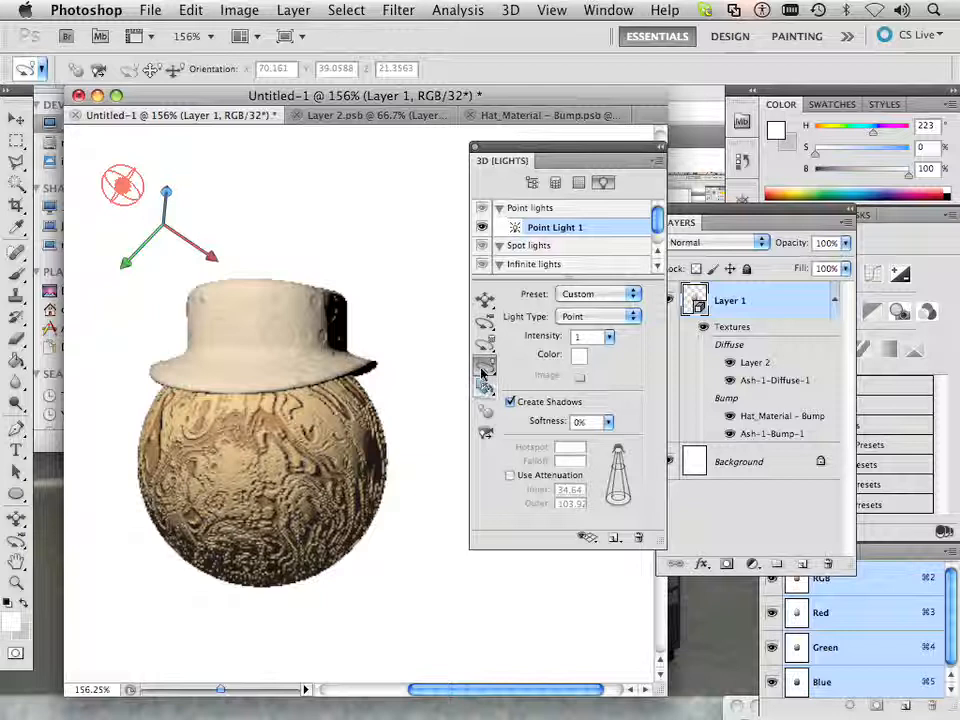
left_click_drag(483, 373, 521, 380)
mouse_move(117, 185)
left_mouse_down()
mouse_move(332, 489)
mouse_move(236, 407)
mouse_move(165, 561)
mouse_move(197, 514)
mouse_move(312, 454)
left_mouse_up()
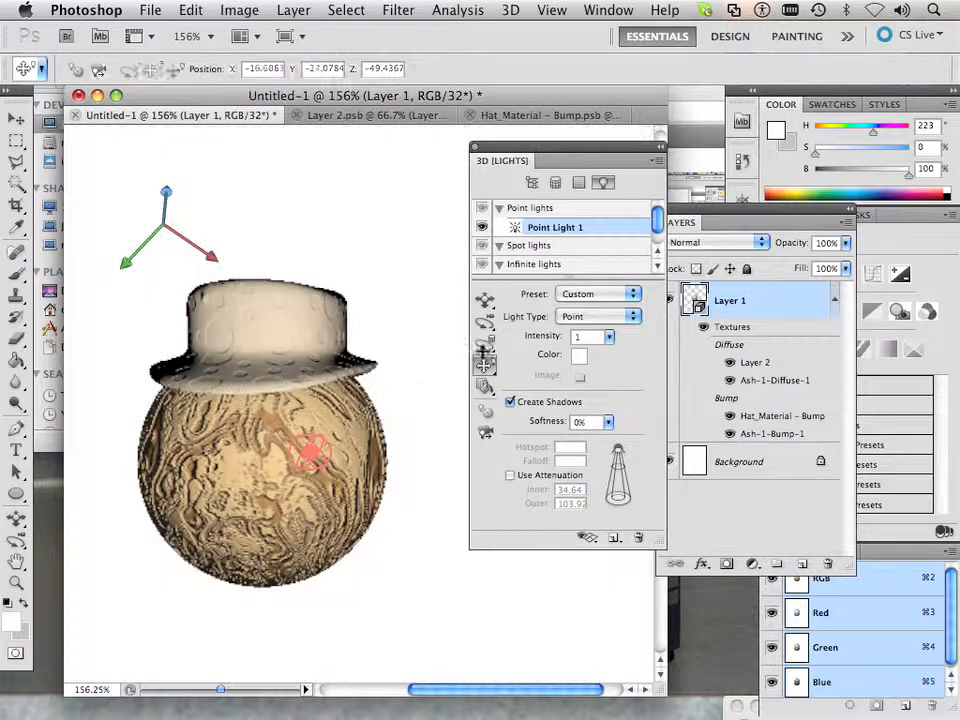
Step: Push the point light behind the model with the 3D Light Slide Tool, to about X 90.2, Y 47.7, Z 38.3
left_click_drag(484, 366, 487, 383)
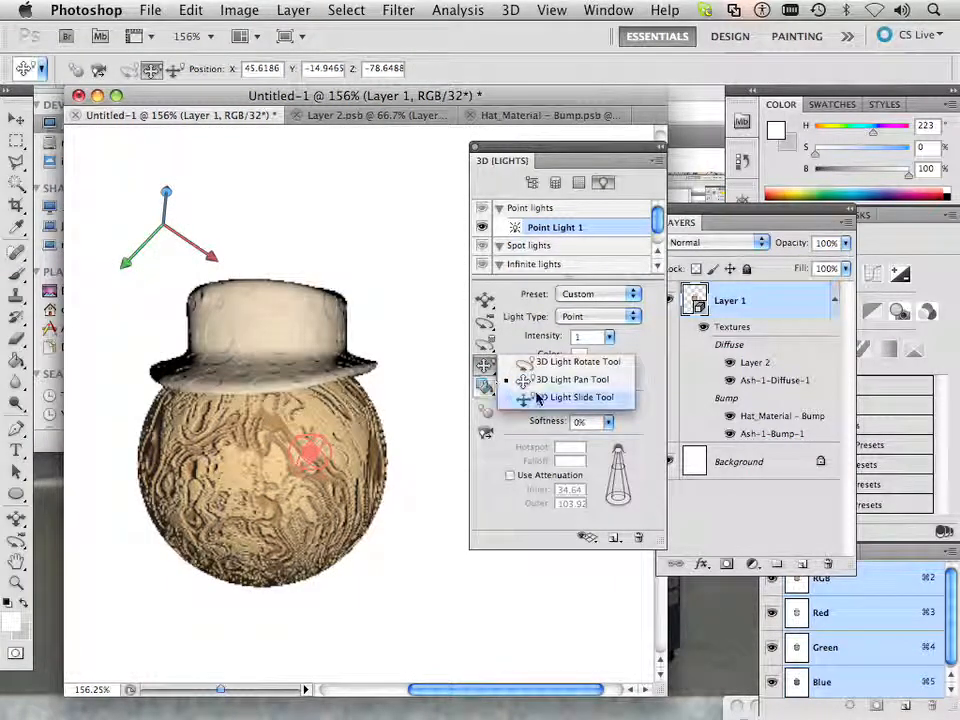
left_click(528, 397)
left_click_drag(416, 479, 441, 275)
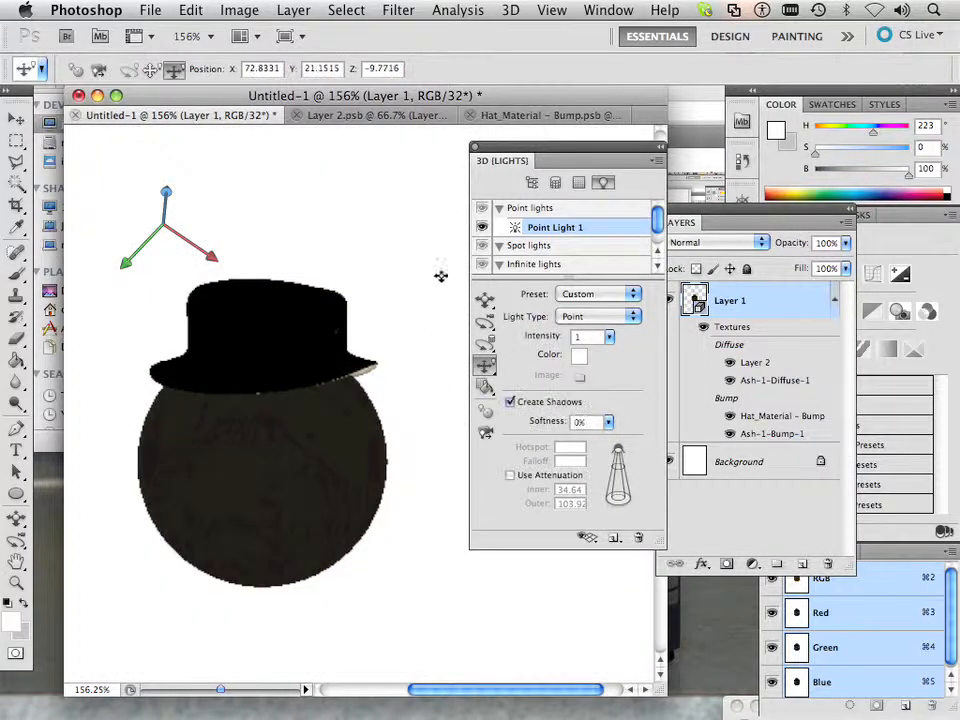
left_click_drag(407, 388, 418, 274)
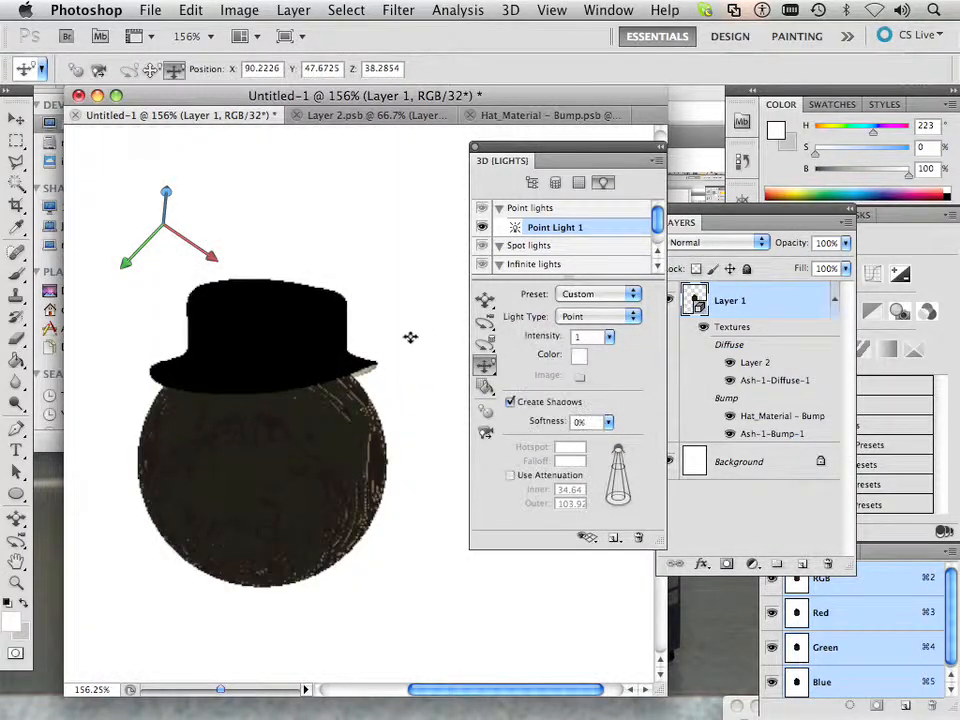
Step: Pan the point light up and to the right of the hat, to about X 87.8, Y -12.3, Z 74.9
left_click_drag(411, 337, 535, 375)
left_click_drag(357, 402, 480, 264)
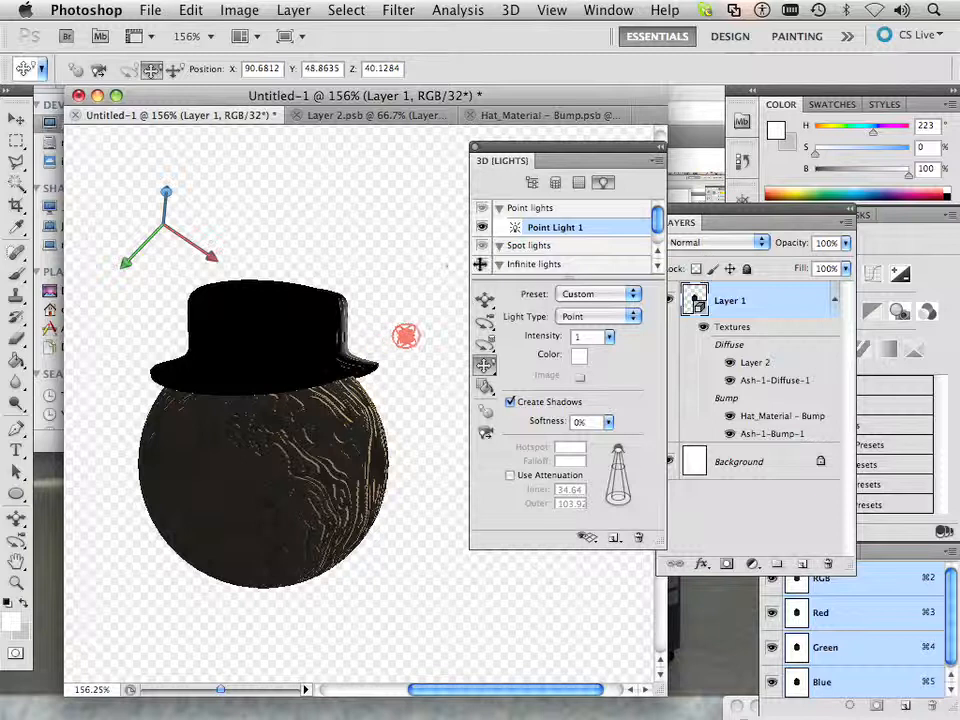
left_click_drag(399, 330, 406, 258)
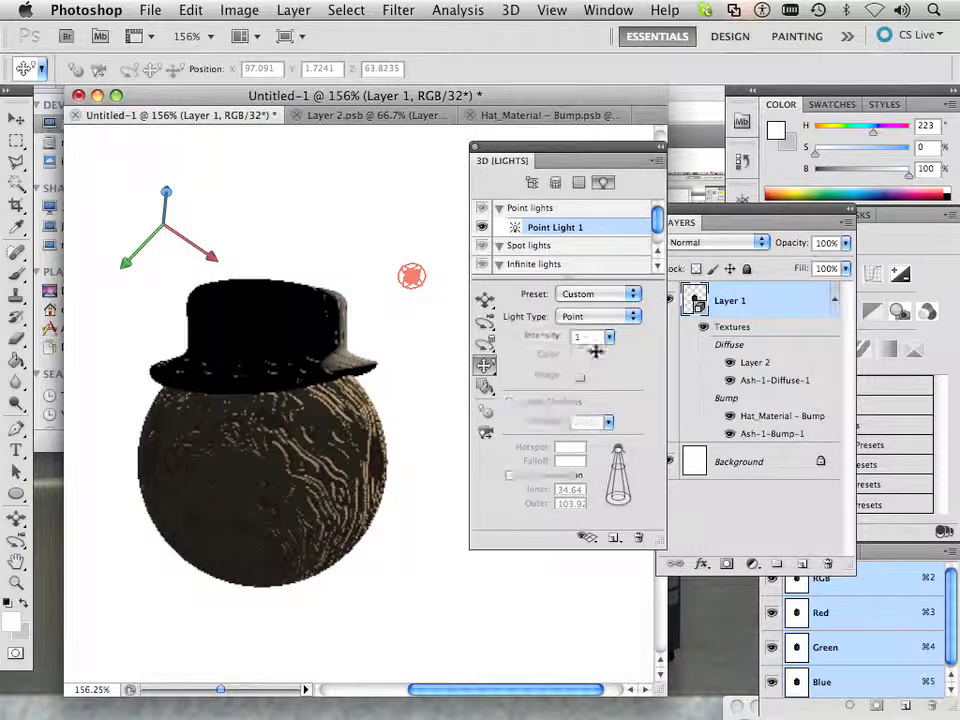
Step: Raise the point light's intensity to 5.67 and pan it close beside the hat brim, to about X 91.3, Y 6.5, Z 63.3
left_click(609, 337)
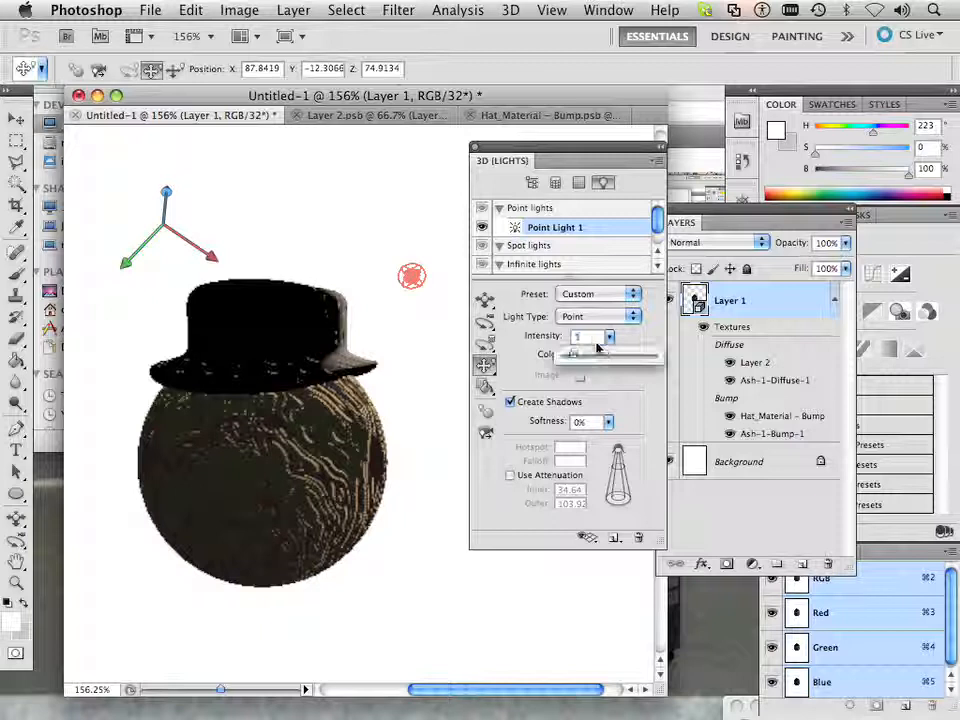
left_click_drag(597, 347, 616, 361)
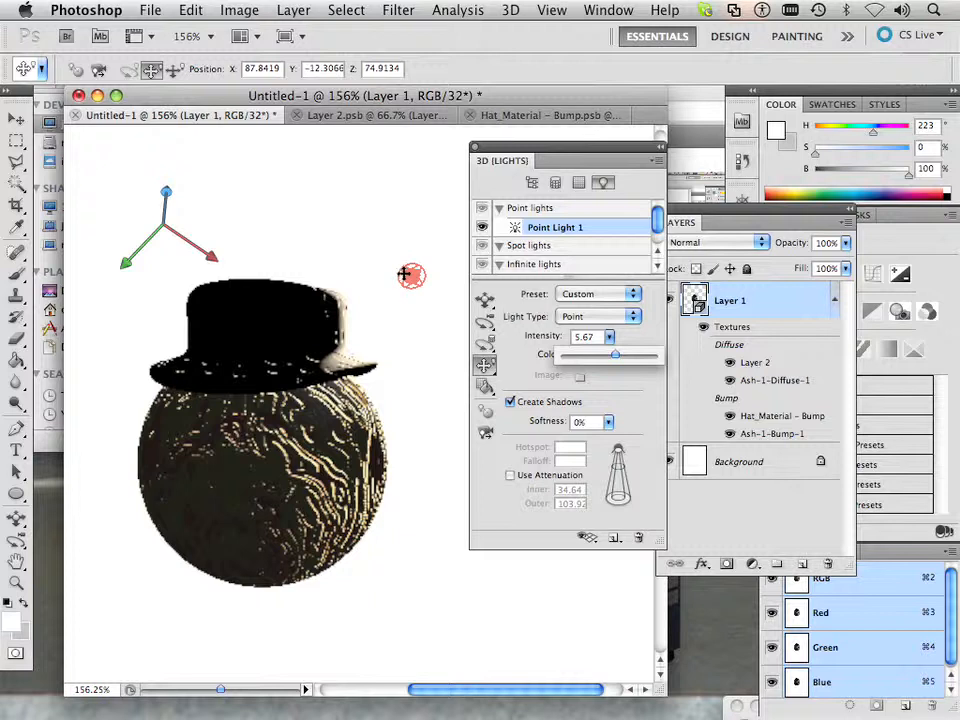
left_click_drag(404, 273, 369, 343)
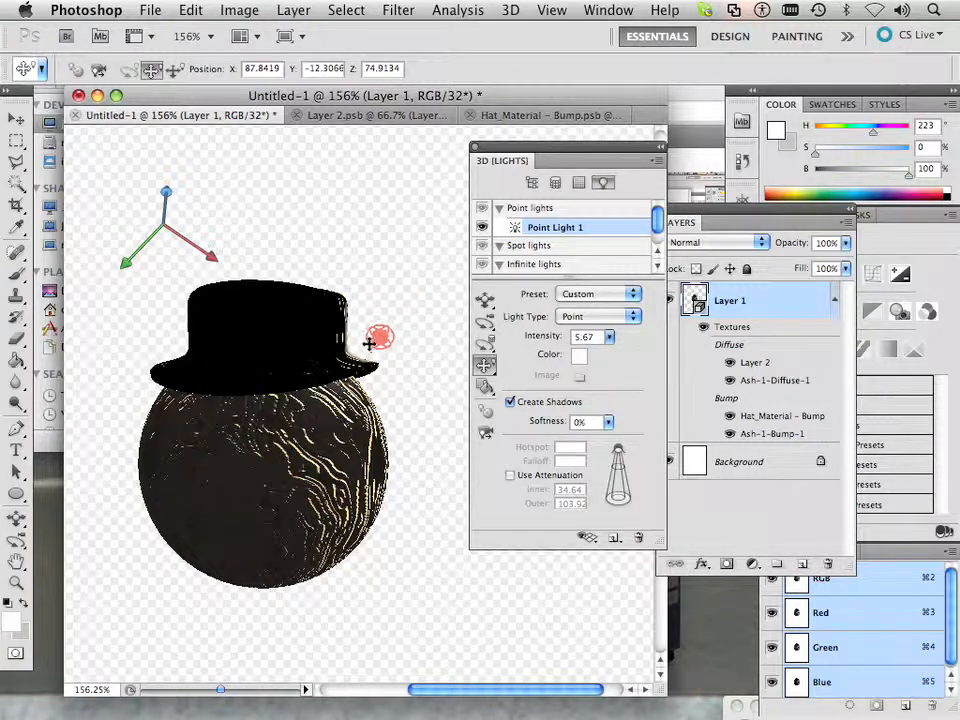
left_click_drag(373, 403, 369, 358)
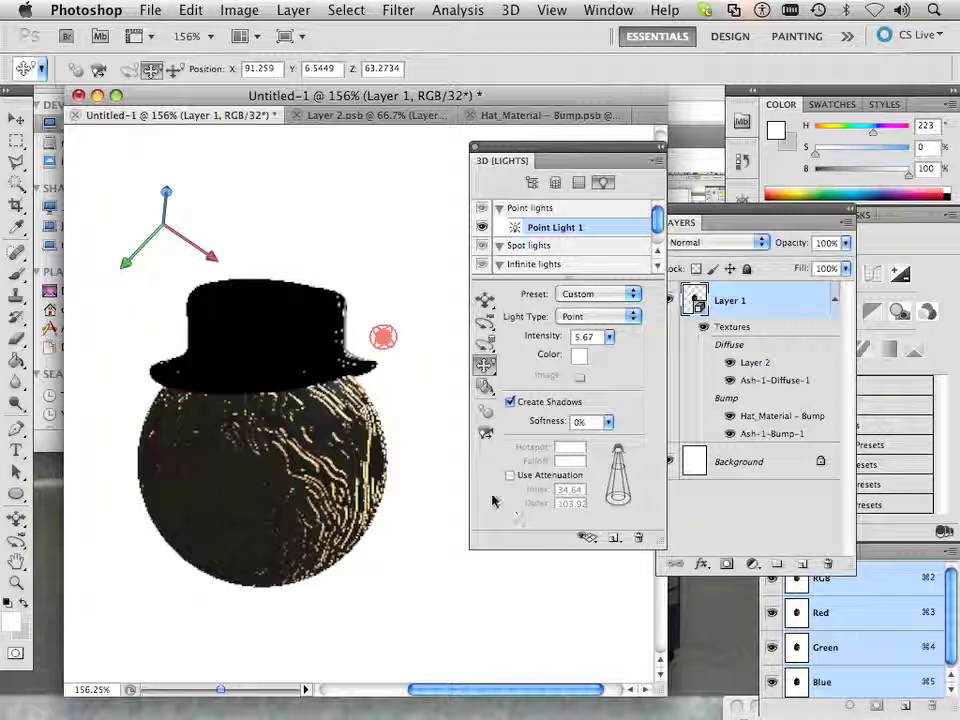
Step: Create a new layer directly above the Background and swap the colors so that grey is the foreground color
left_click(745, 466)
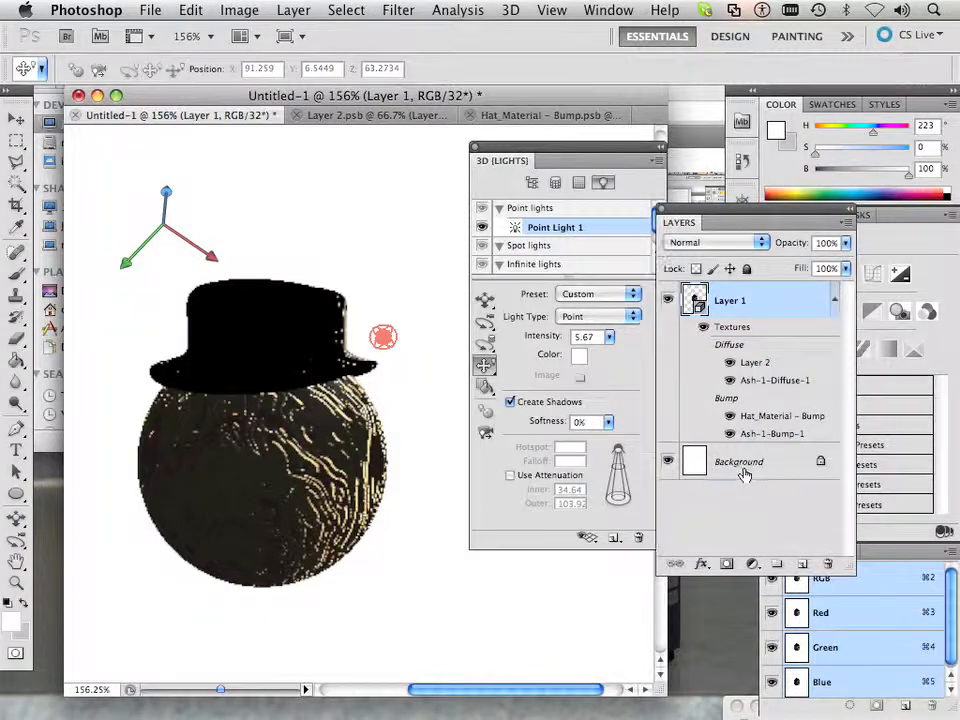
left_click(802, 566)
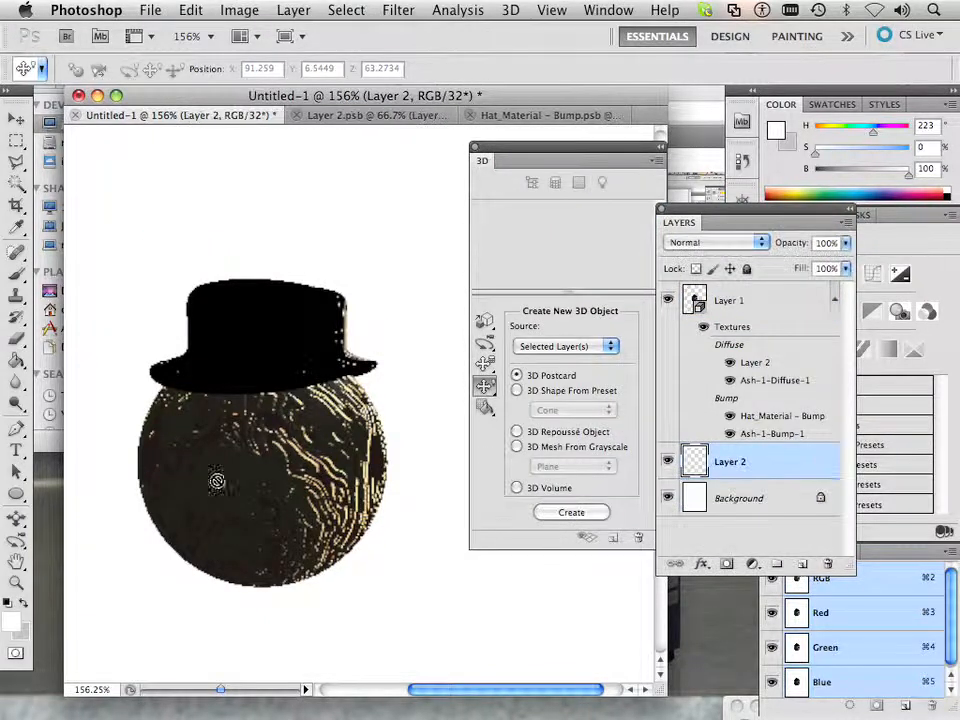
left_click(16, 360)
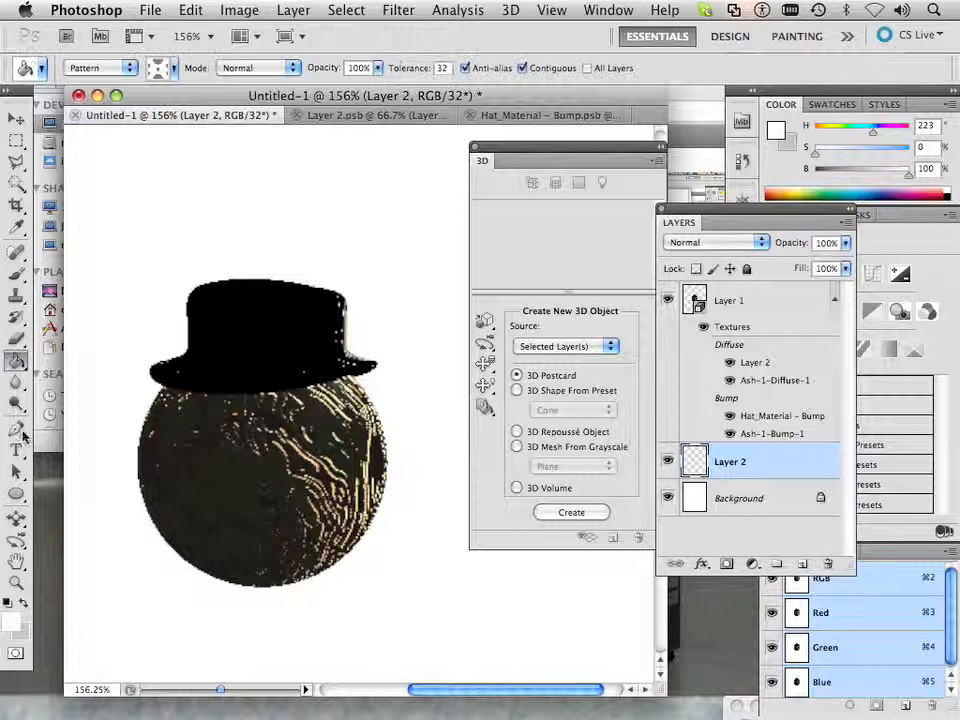
left_click(22, 605)
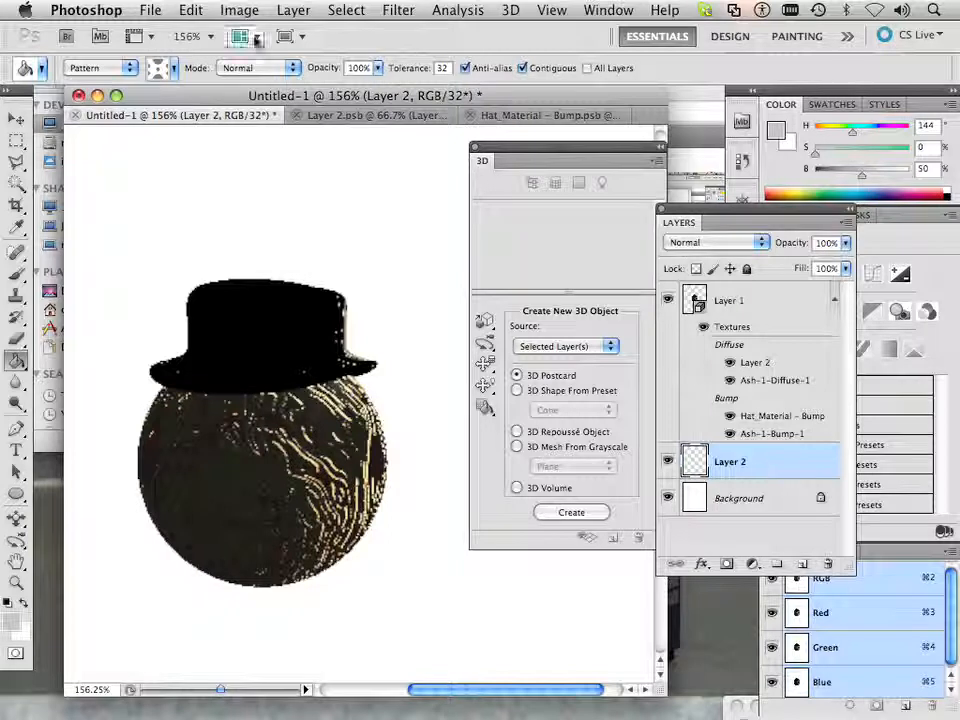
Step: Fill the new layer with the Foreground Color in Normal mode at 100% opacity, and reselect the 3D layer Layer 1
left_click(190, 10)
left_click(252, 322)
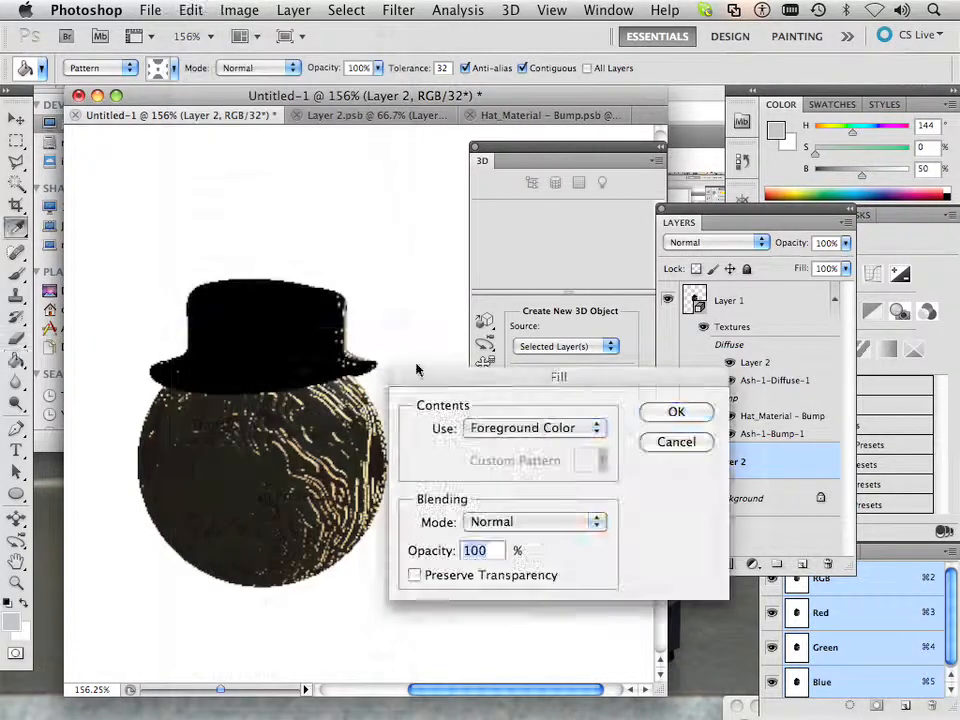
left_click_drag(464, 323, 447, 383)
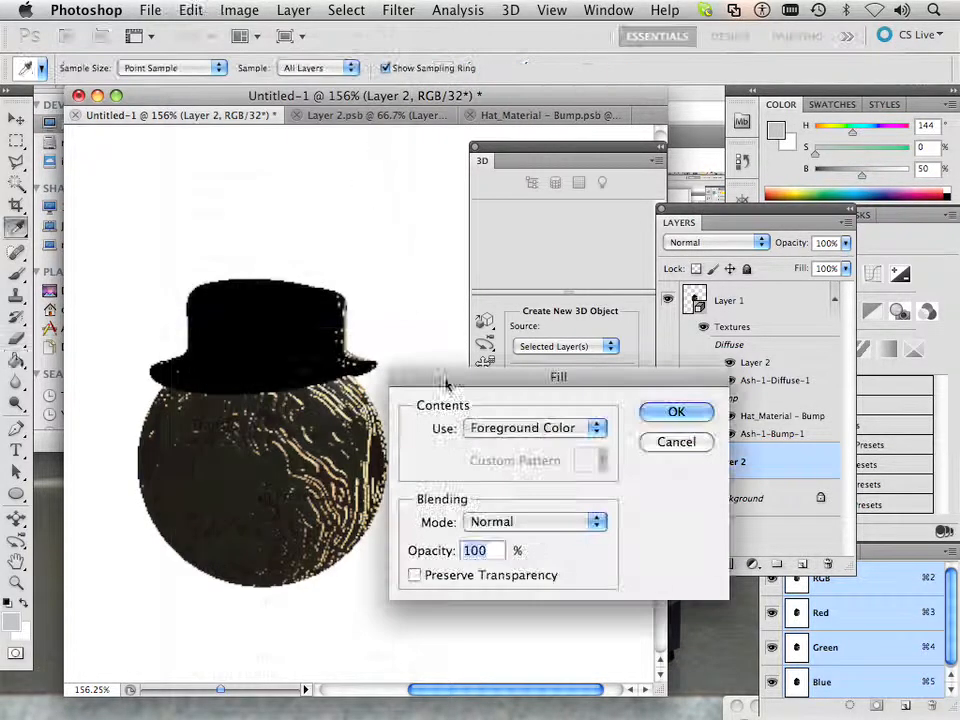
left_click(647, 416)
key("g")
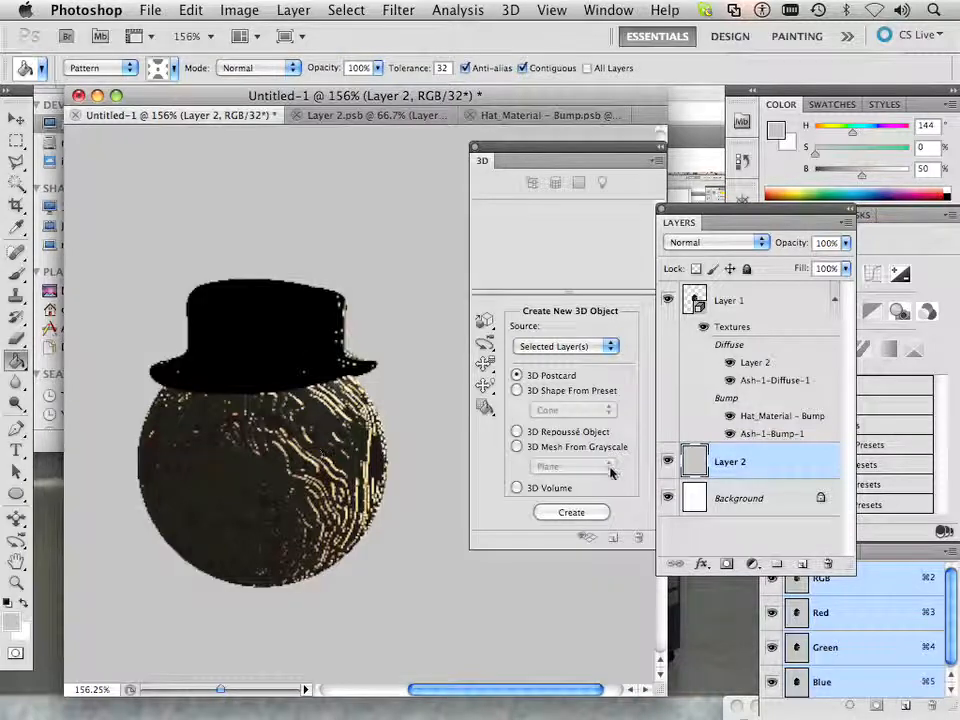
left_click(744, 305)
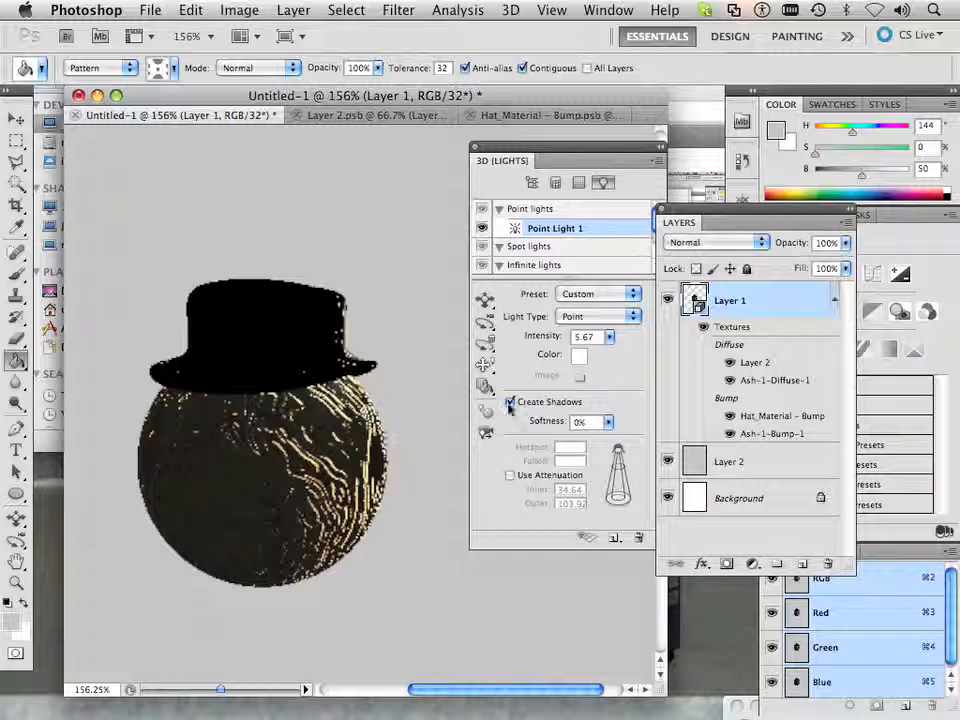
Step: Hide Point Light 1 and add a new infinite light to the 3D scene
left_click(482, 228)
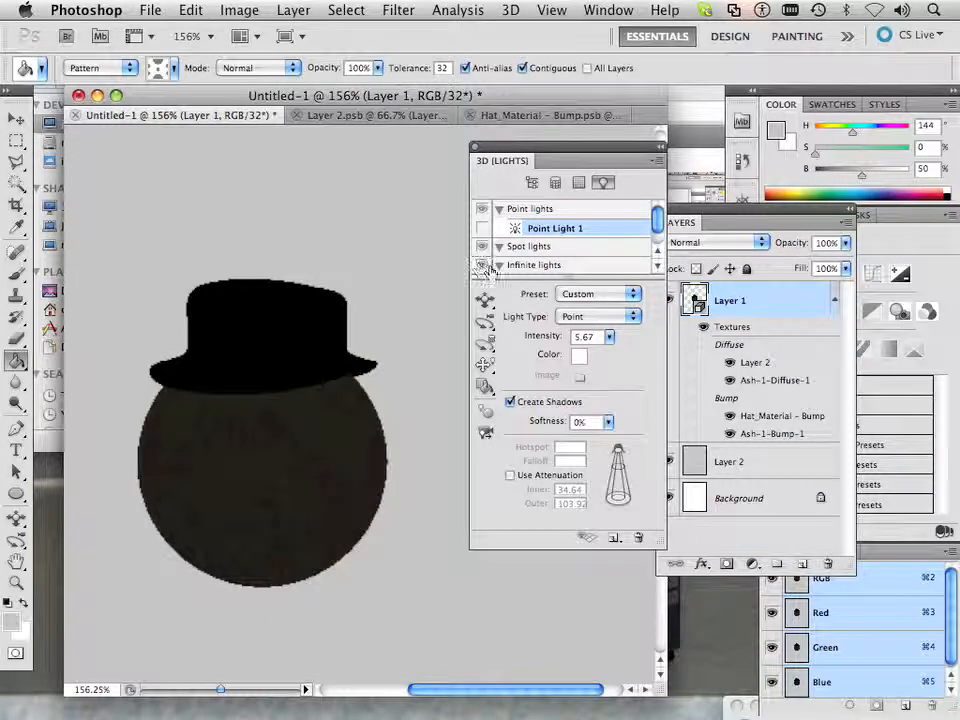
left_click(519, 267)
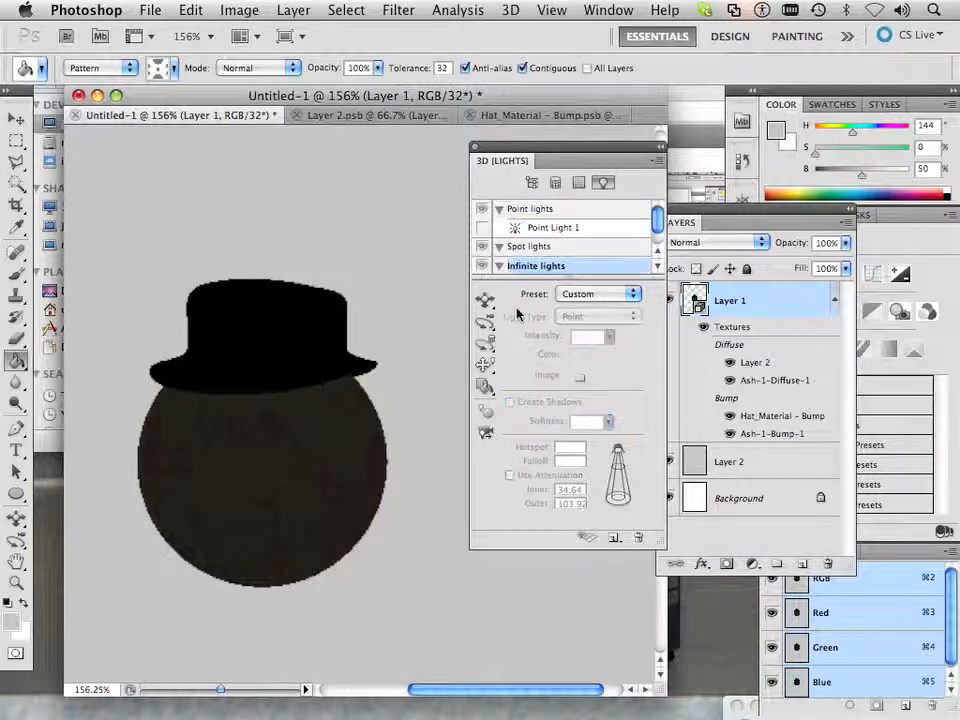
left_click(614, 538)
left_click(630, 573)
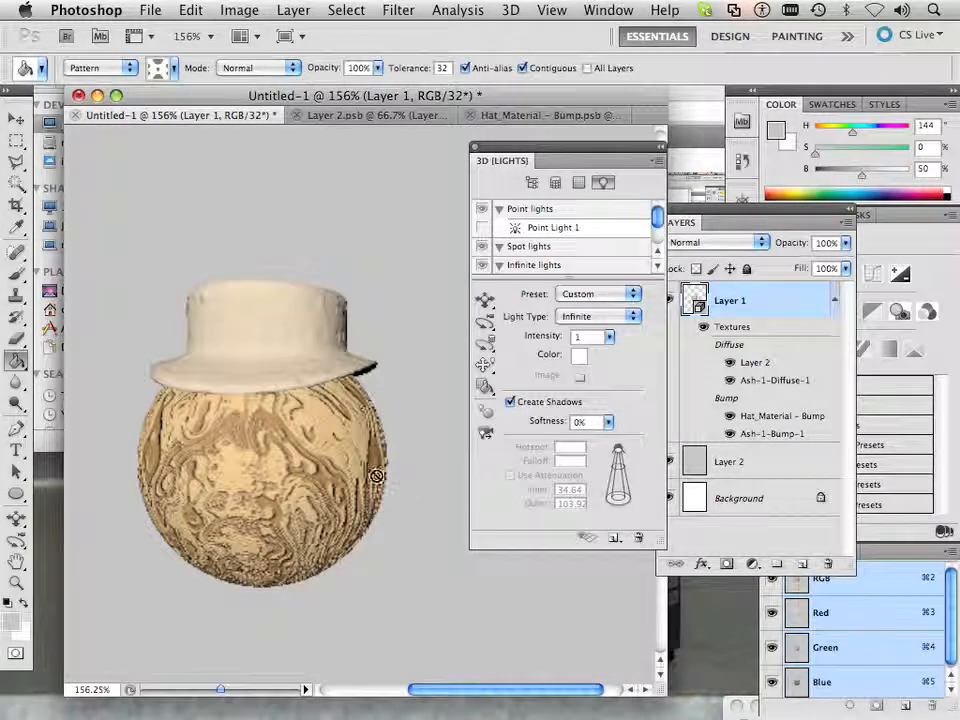
Step: Rotate the infinite light to an orientation of about X -115.9, Y 141.8, Z 104.5, and set its intensity to 0.82
left_click(483, 367)
left_click(530, 362)
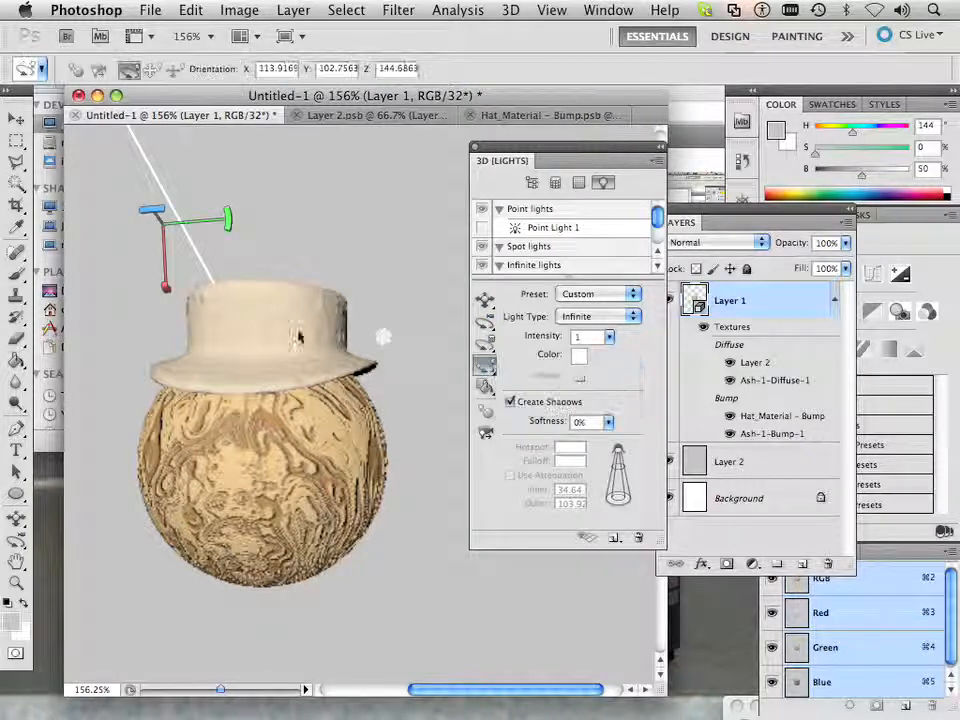
mouse_move(280, 344)
left_mouse_down()
mouse_move(386, 463)
mouse_move(381, 570)
mouse_move(446, 364)
mouse_move(456, 453)
mouse_move(405, 486)
mouse_move(852, 406)
mouse_move(882, 410)
mouse_move(407, 424)
mouse_move(575, 458)
mouse_move(604, 454)
left_mouse_up()
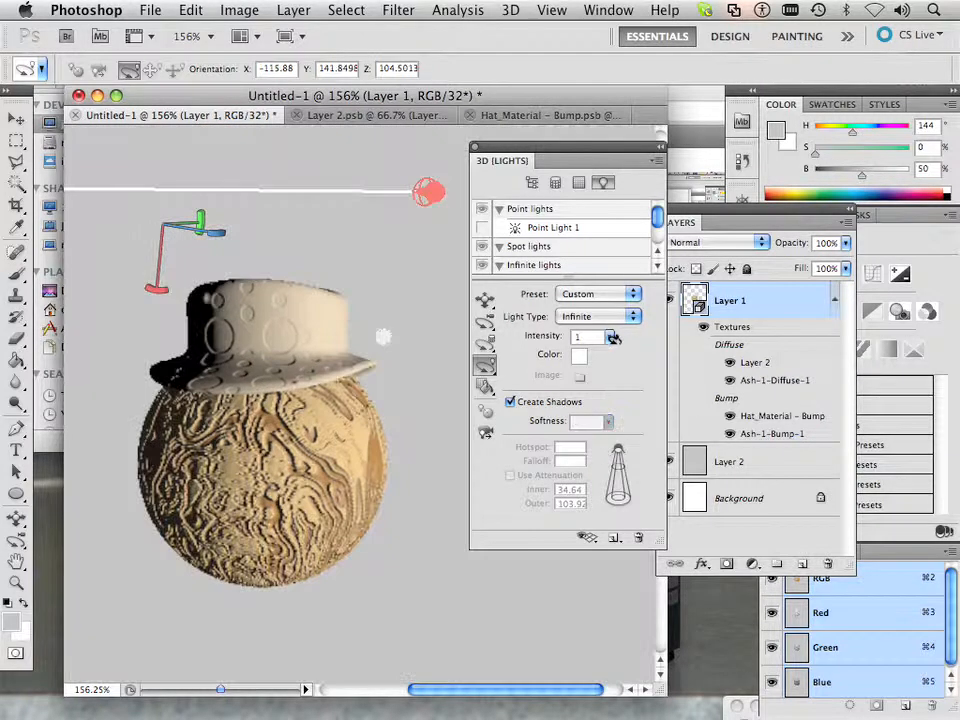
left_click(609, 338)
left_click_drag(573, 360, 566, 361)
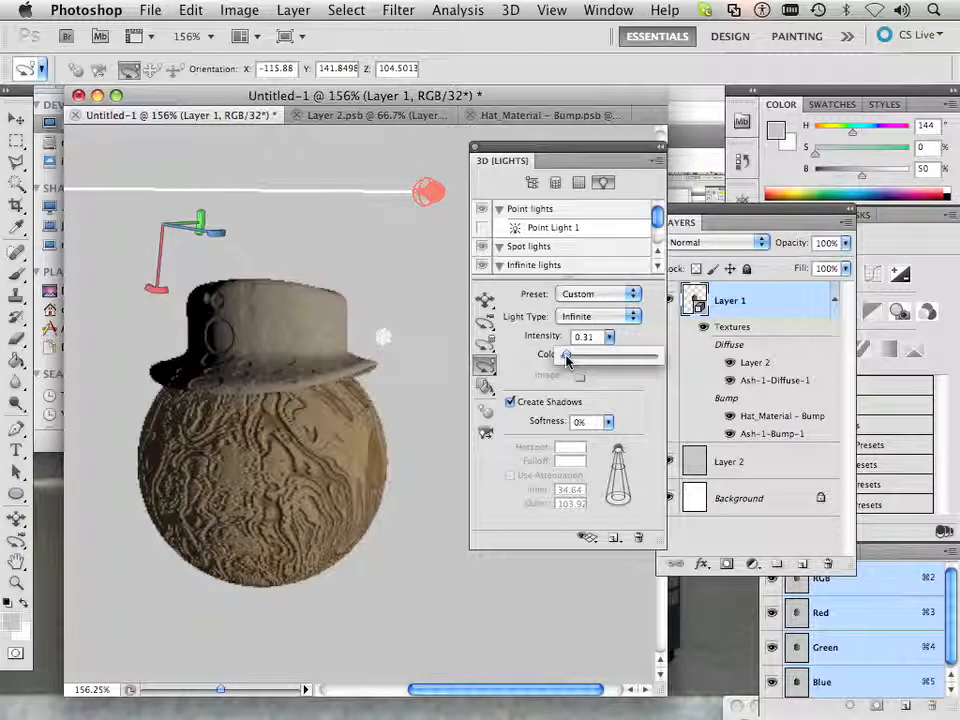
left_click_drag(567, 361, 575, 362)
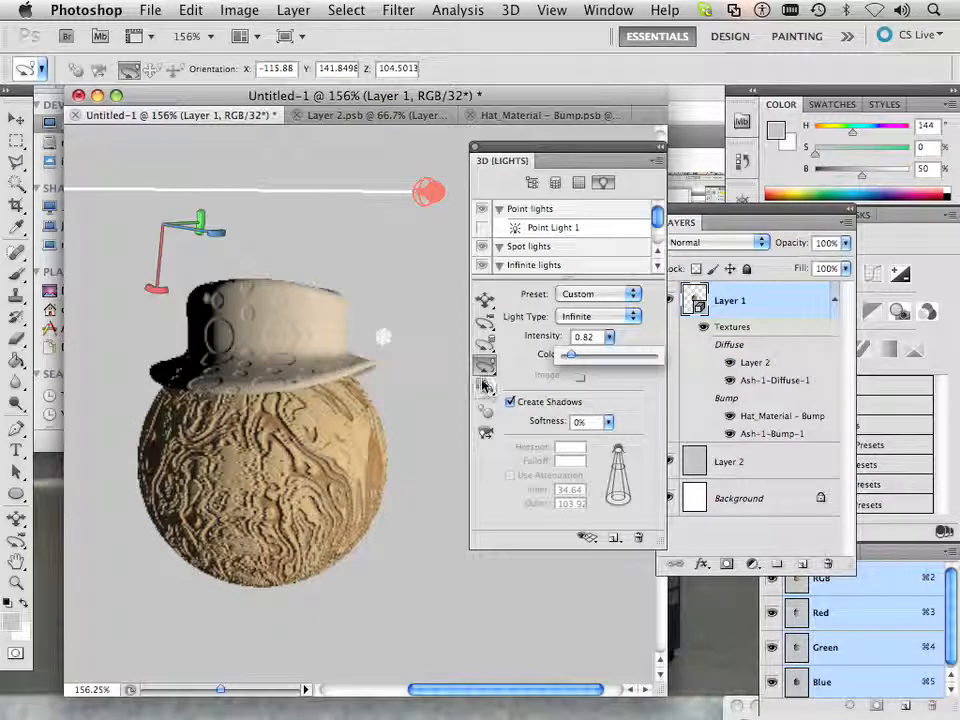
Step: Switch to the 3D Light Slide tool and hide Infinite Light 1
left_click_drag(484, 364, 546, 410)
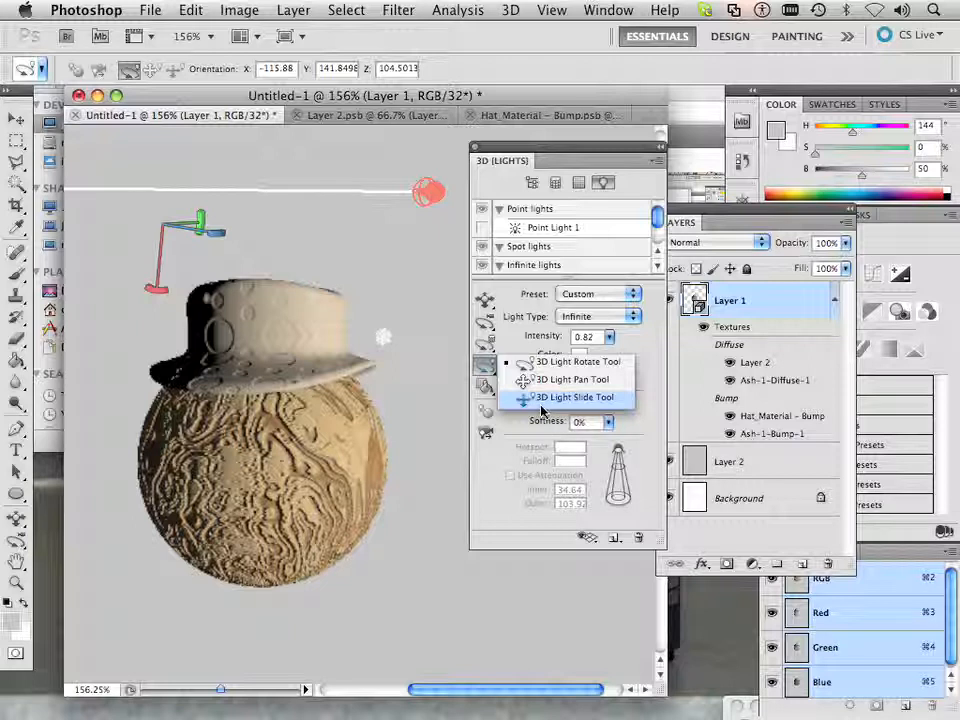
left_click(541, 405)
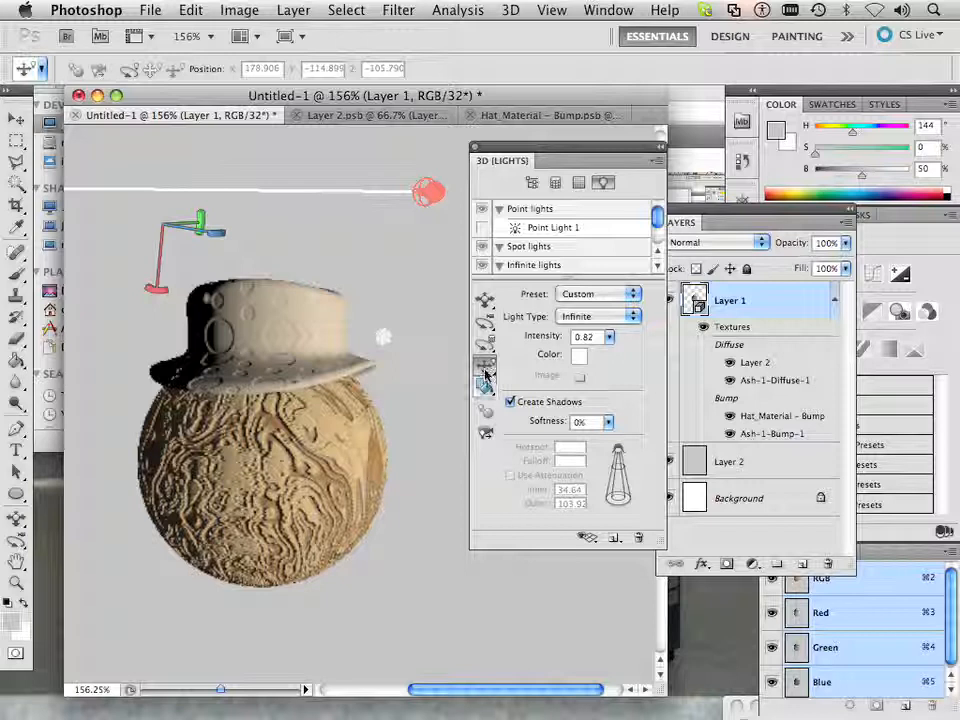
left_click(497, 266)
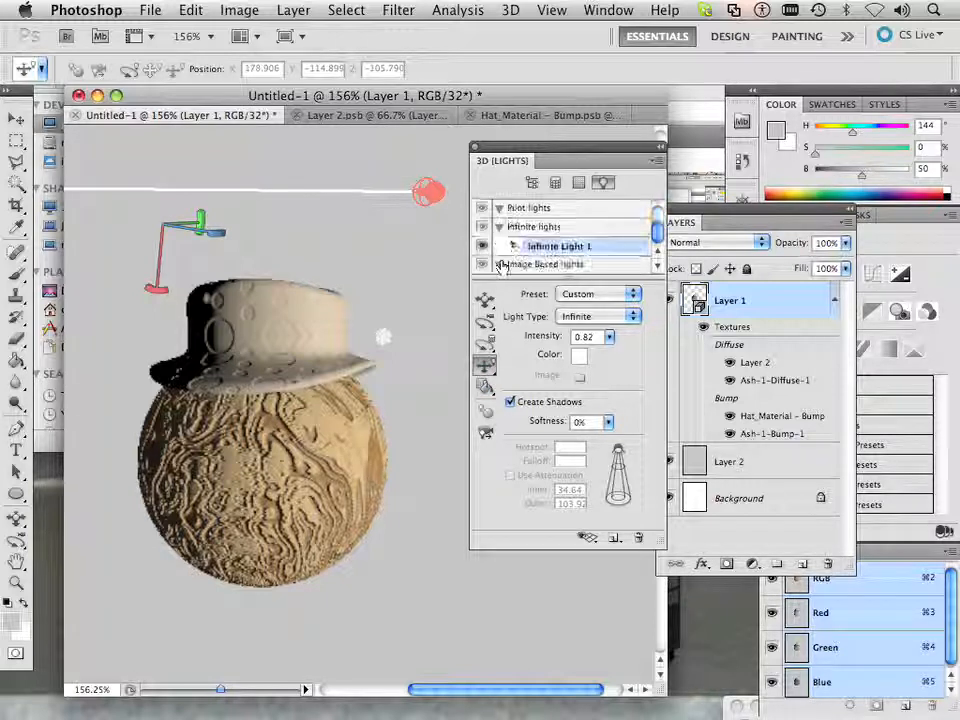
scroll(499, 264, "up", 2)
scroll(499, 262, "down", 2)
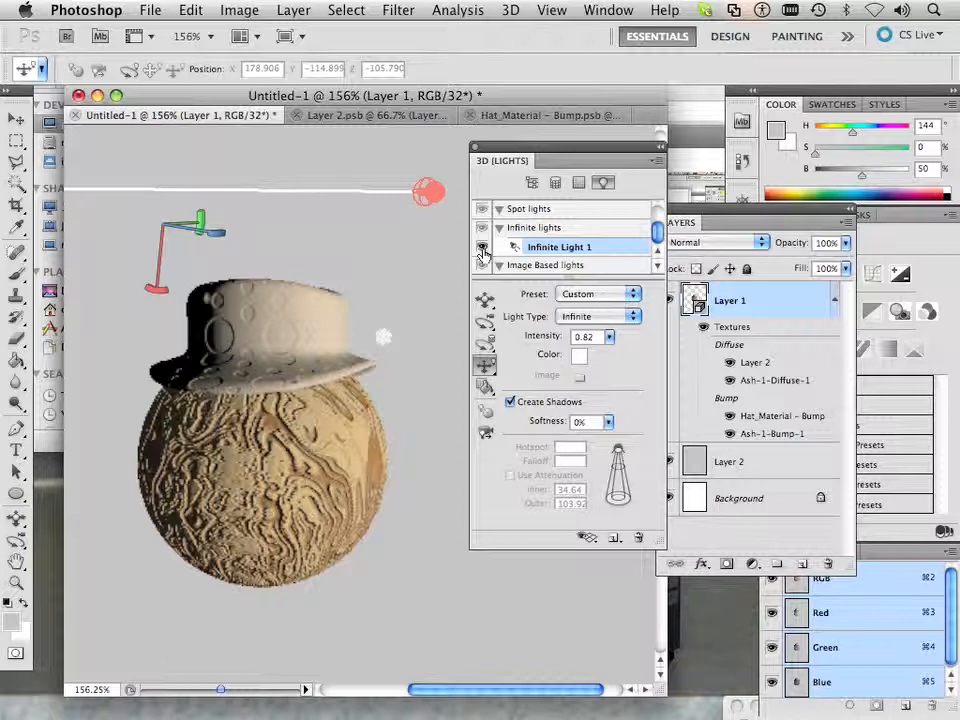
left_click(526, 250)
Step: Add a new spot light to the 3D scene
left_click(530, 209)
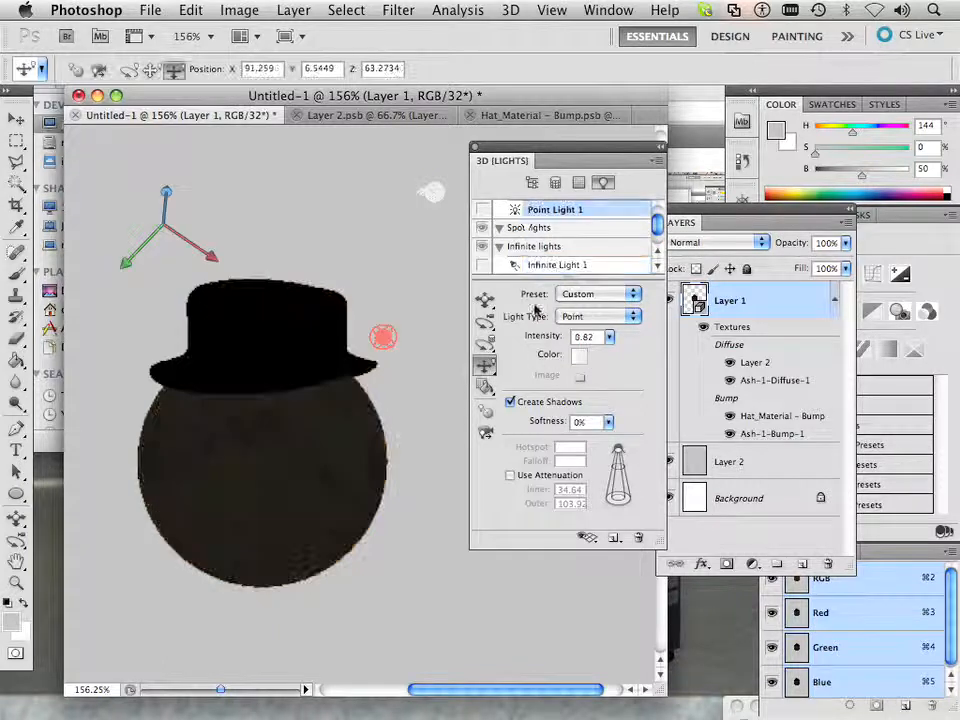
left_click(527, 228)
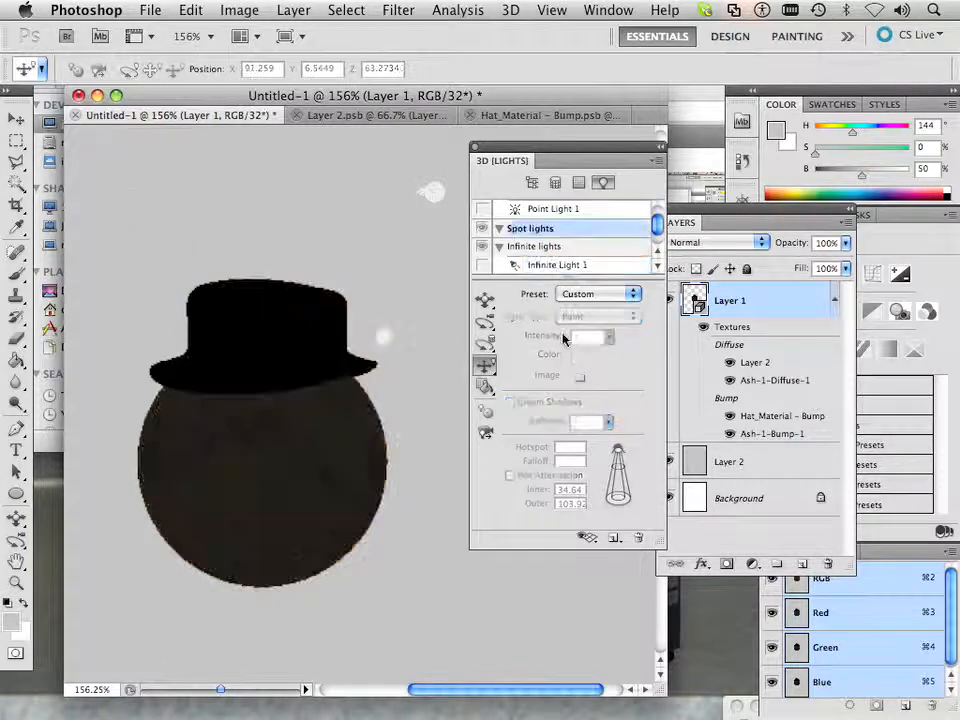
left_click(616, 538)
left_click(645, 553)
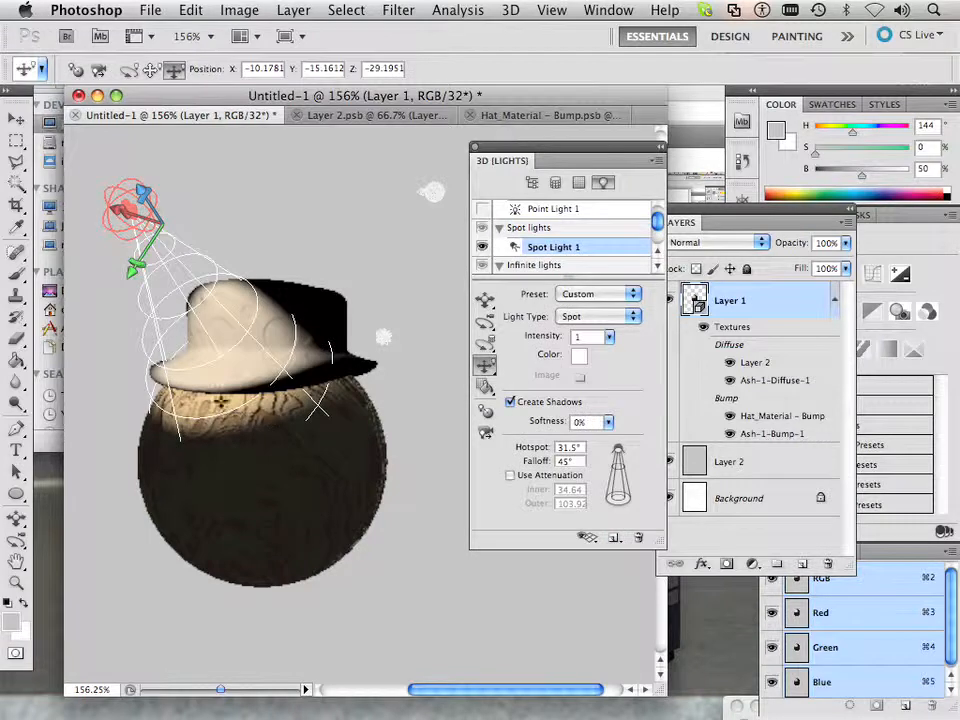
Step: Slide the spot light away from the model to about X -38.9, Y -34.3, Z -79.7
scroll(185, 380, "down", 5)
scroll(185, 380, "up", 6)
scroll(185, 380, "right", 2)
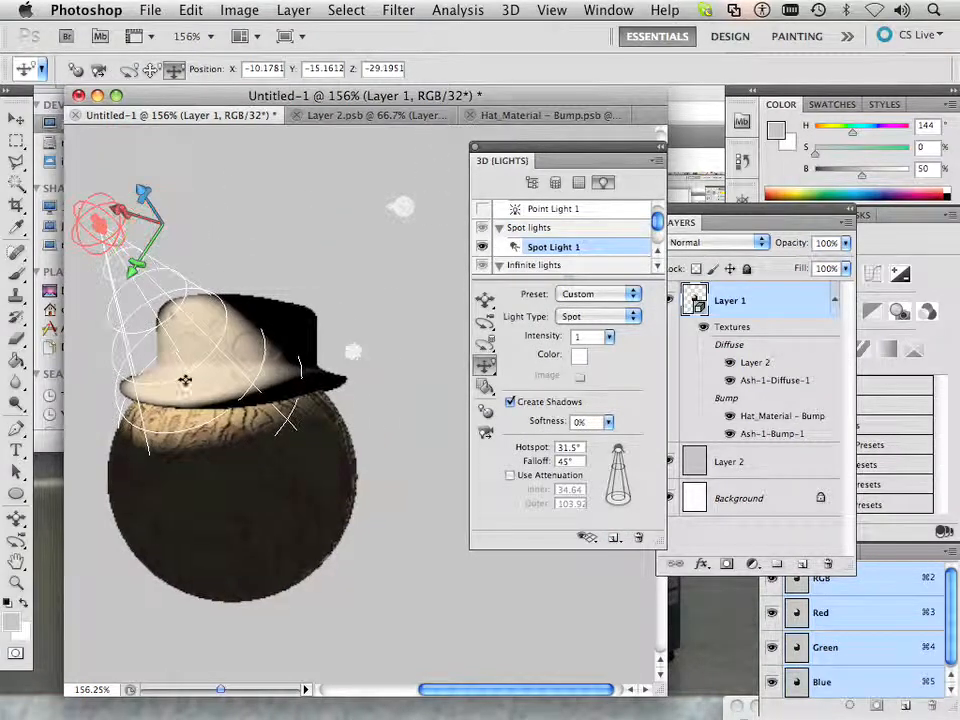
scroll(186, 379, "down", 4)
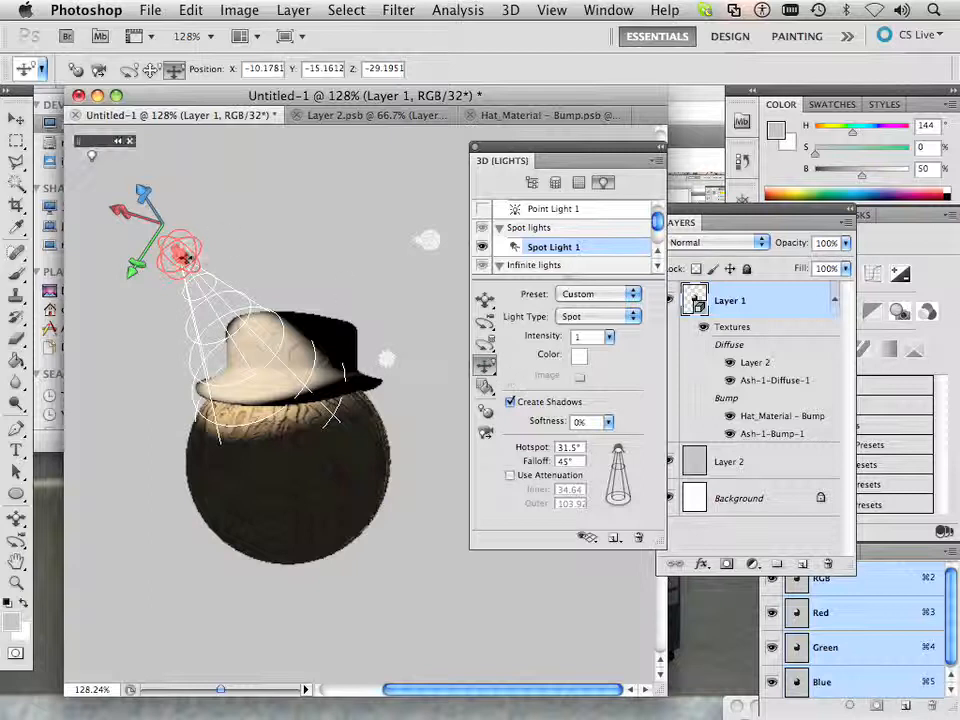
left_click_drag(184, 257, 164, 334)
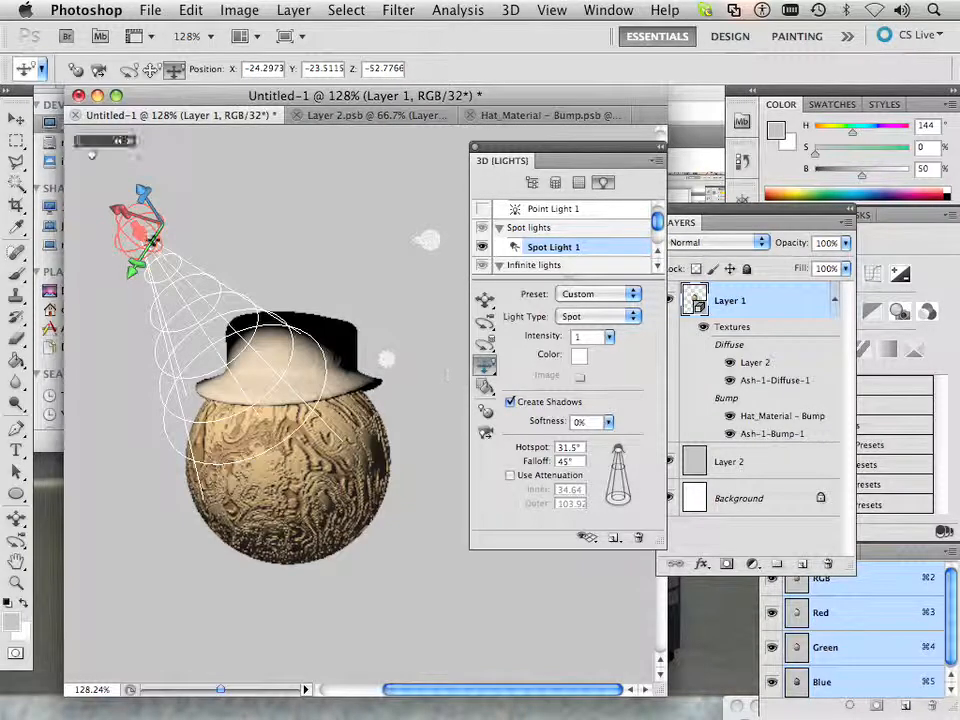
left_click_drag(140, 237, 118, 340)
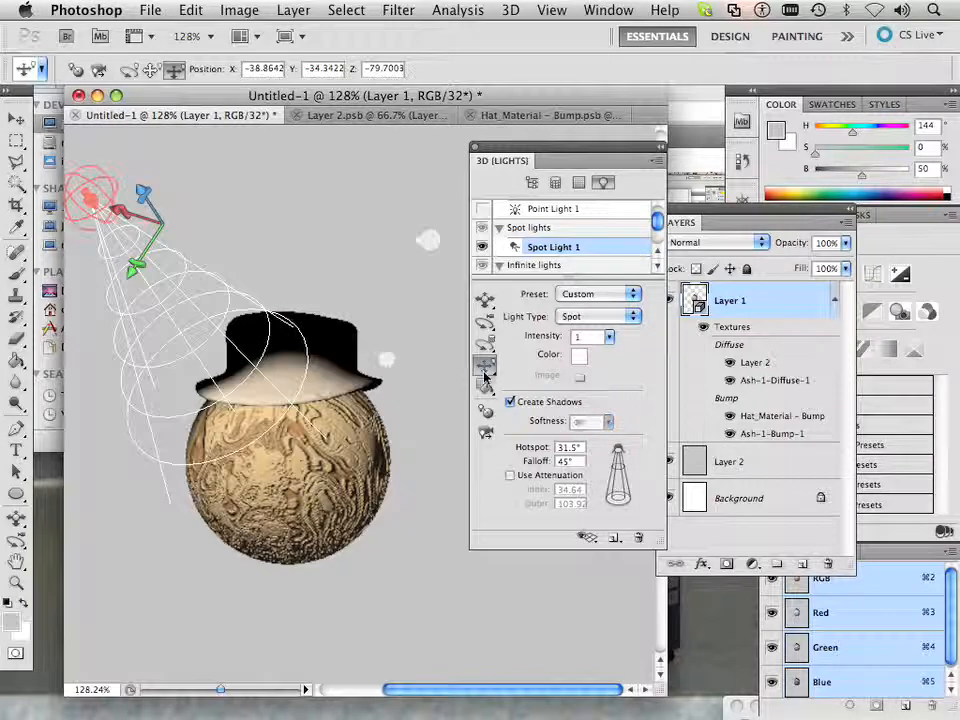
Step: Pan the spot light down to about X -12.0, Y -0.7, Z -108.0 and rotate it toward the model, to about X 45.8, Y 23.3, Z 72.6
left_click_drag(486, 365, 520, 380)
left_click_drag(88, 200, 99, 345)
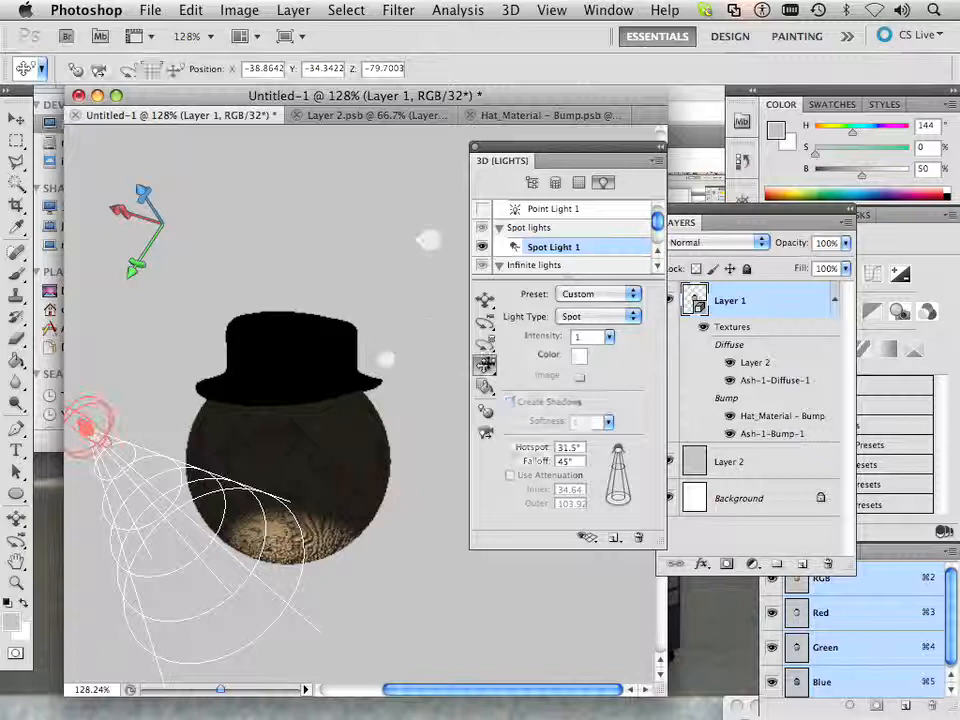
left_click_drag(499, 371, 525, 366)
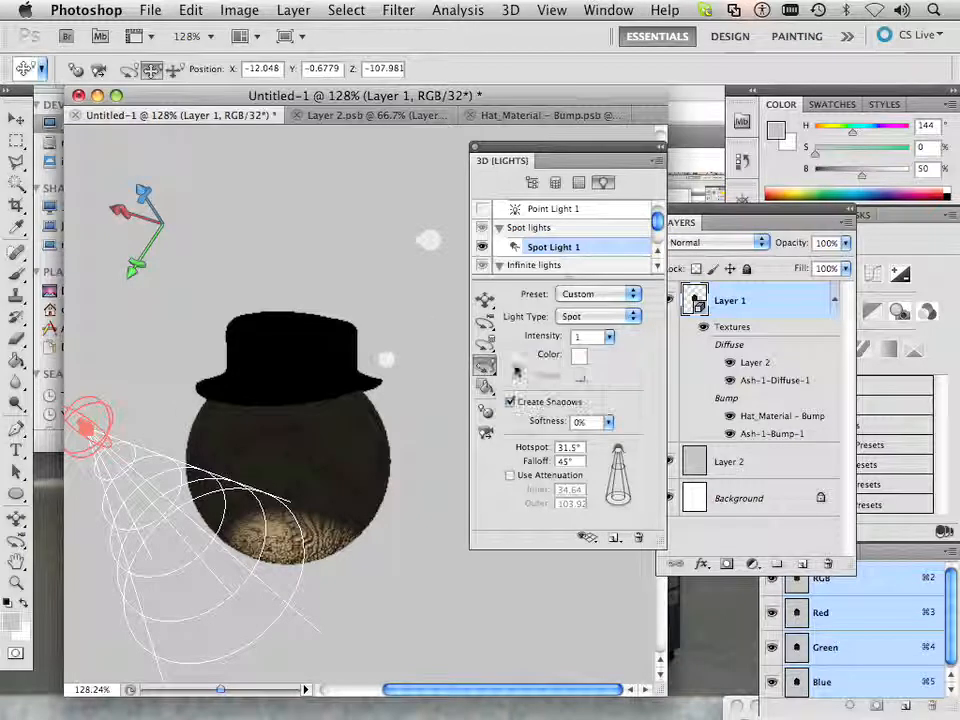
left_click_drag(80, 408, 105, 612)
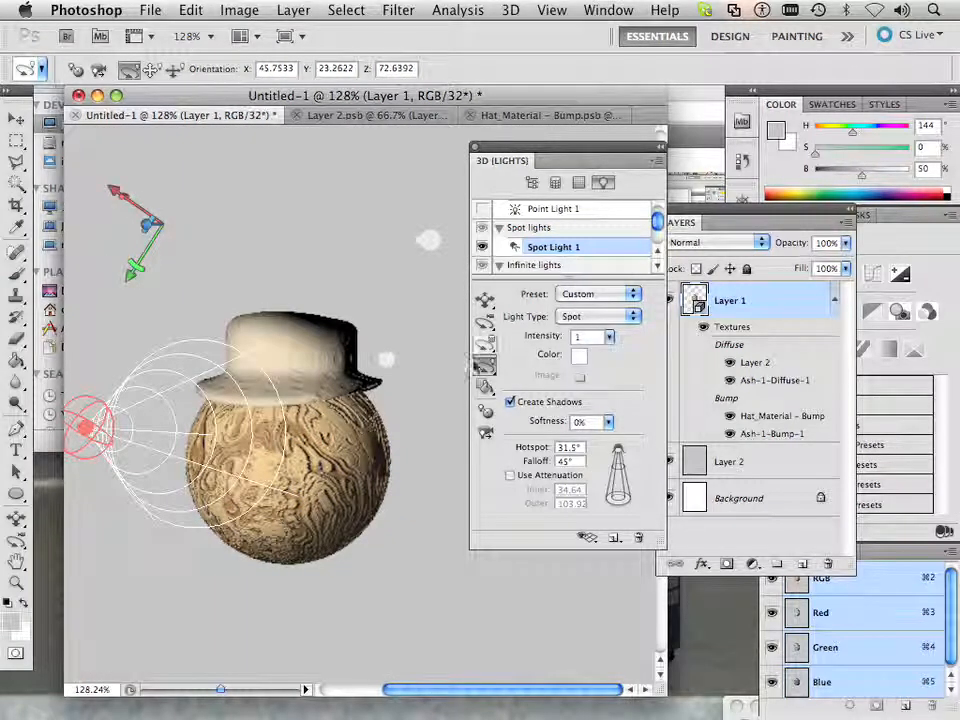
Step: Turn Point Light 1 back on alongside the spot light and toggle the visibility of Infinite Light 1
scroll(512, 246, "up", 1)
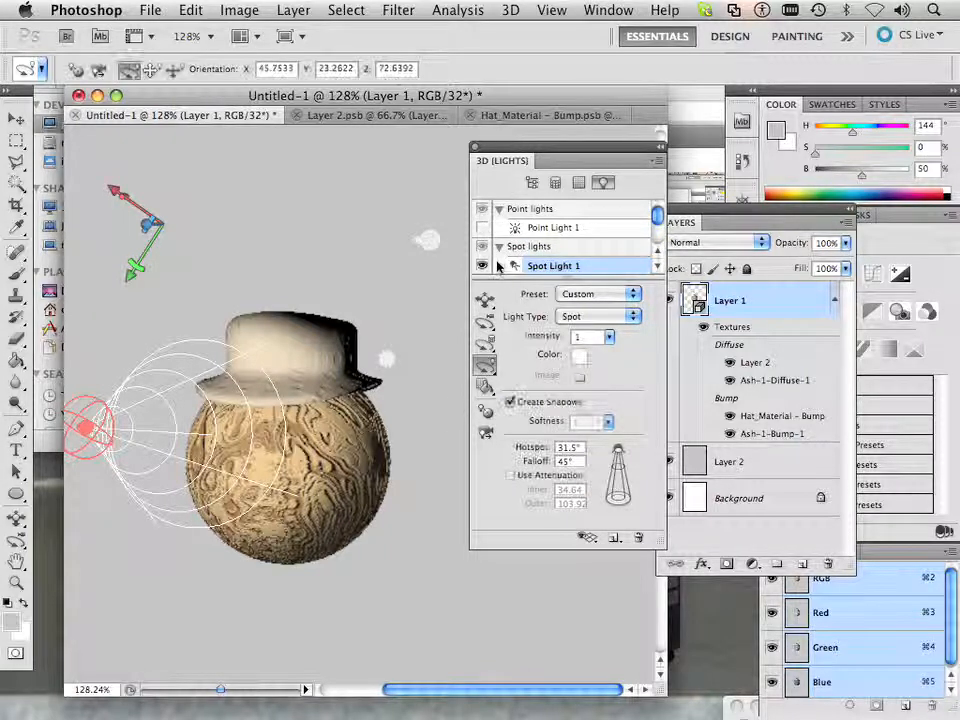
scroll(495, 258, "down", 3)
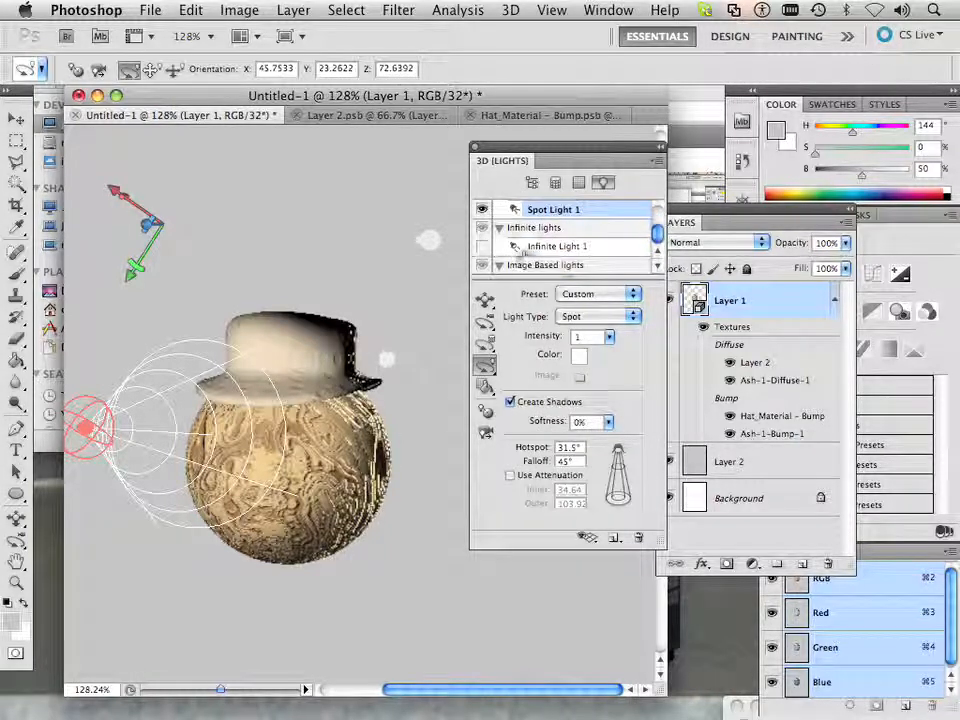
left_click(482, 246)
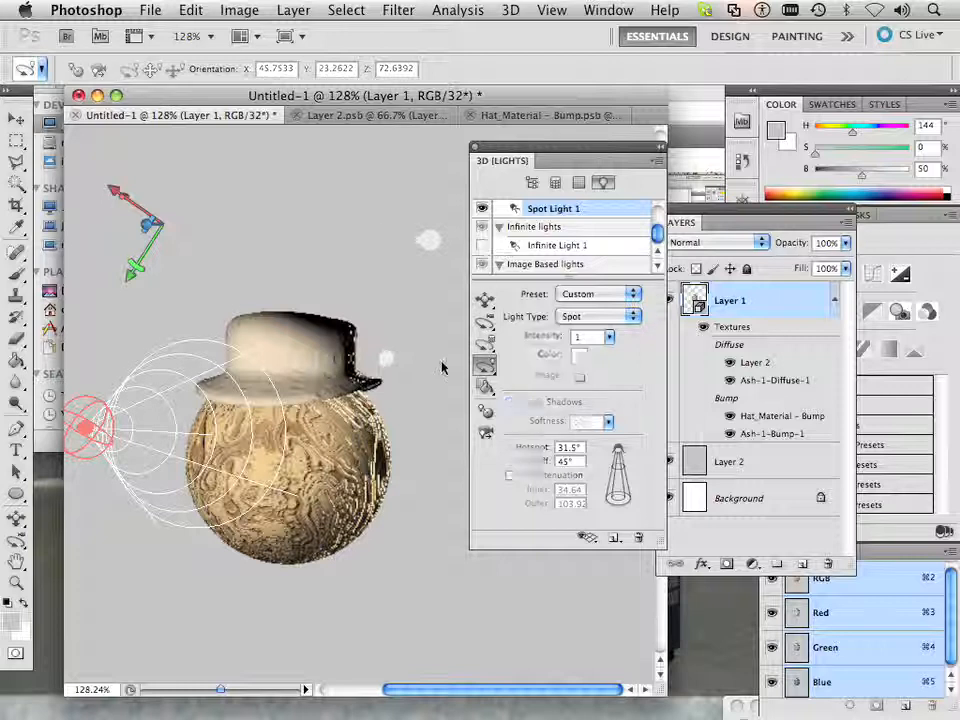